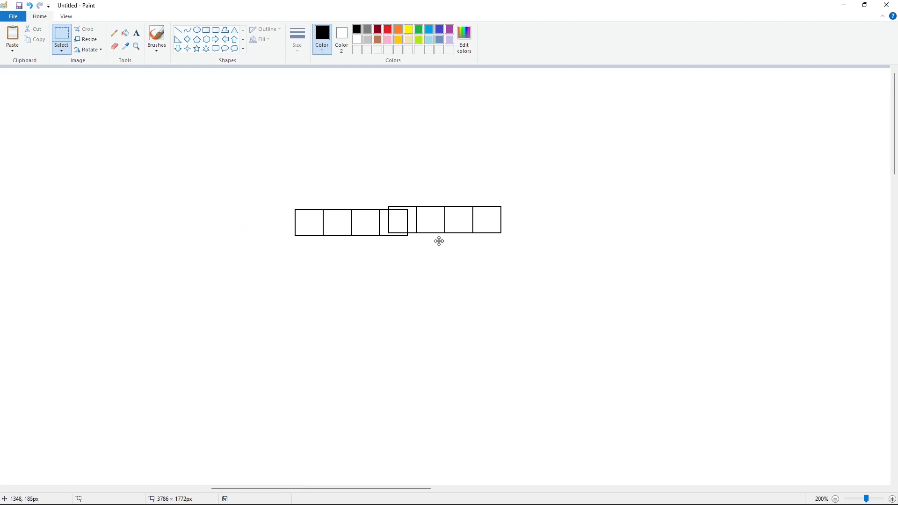
Step: Paste another copy of the squares and position it to lengthen the row
{"action": "key", "text": "Left"}
{"action": "key", "text": "ctrl+v"}
{"action": "left_click_drag", "start_coordinate": [217, 122], "coordinate": [344, 229]}
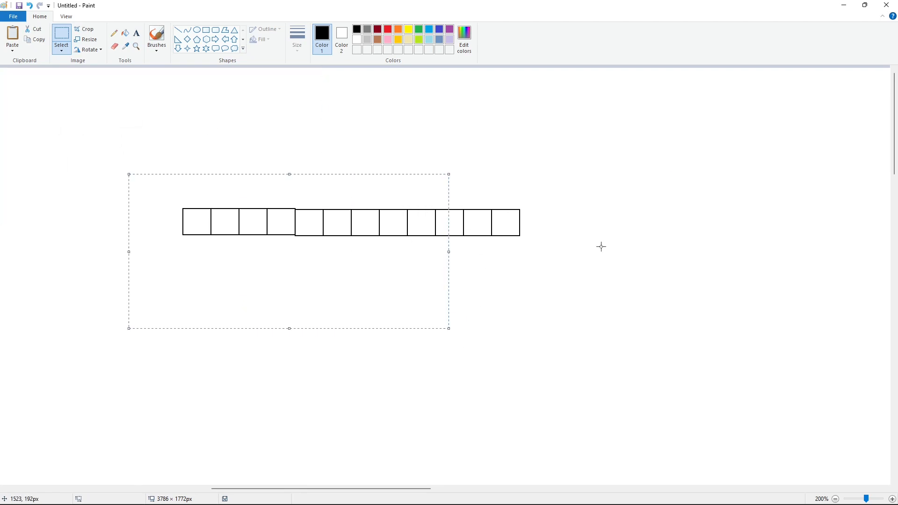
Step: Select the row of squares, copy it and paste the copy aligned at the row's left end
{"action": "key", "text": "ctrl+v"}
{"action": "key", "text": "ctrl+z"}
{"action": "left_click_drag", "start_coordinate": [119, 136], "coordinate": [643, 336]}
{"action": "key", "text": "ctrl+c"}
{"action": "key", "text": "ctrl+v"}
{"action": "left_click_drag", "start_coordinate": [410, 164], "coordinate": [192, 234]}
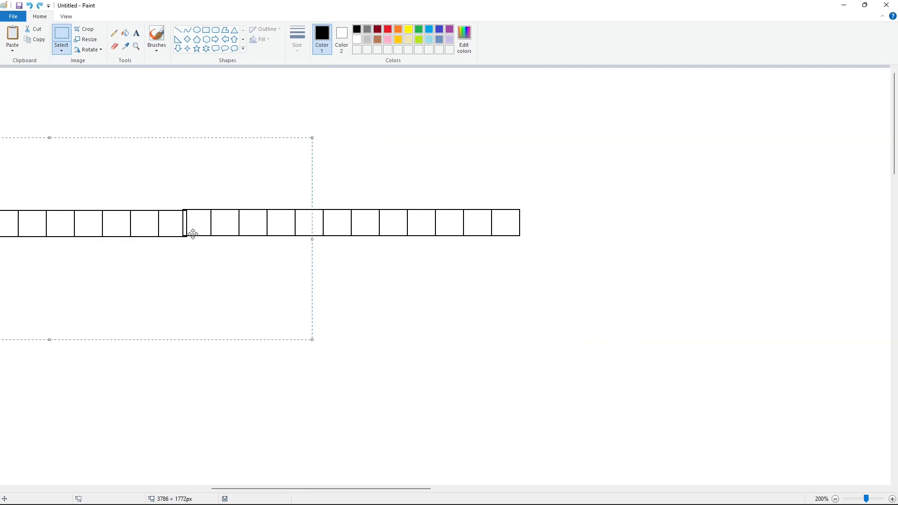
{"action": "key", "text": "Left"}
{"action": "key", "text": "Left"}
{"action": "key", "text": "Left"}
{"action": "key", "text": "Left"}
{"action": "key", "text": "Up"}
{"action": "left_click", "coordinate": [593, 309]}
{"action": "left_click_drag", "start_coordinate": [396, 489], "coordinate": [319, 493]}
Step: Copy the longer row and paste it, lining it up to extend the row further
{"action": "left_click_drag", "start_coordinate": [108, 146], "coordinate": [863, 317]}
{"action": "key", "text": "ctrl+c"}
{"action": "key", "text": "ctrl+v"}
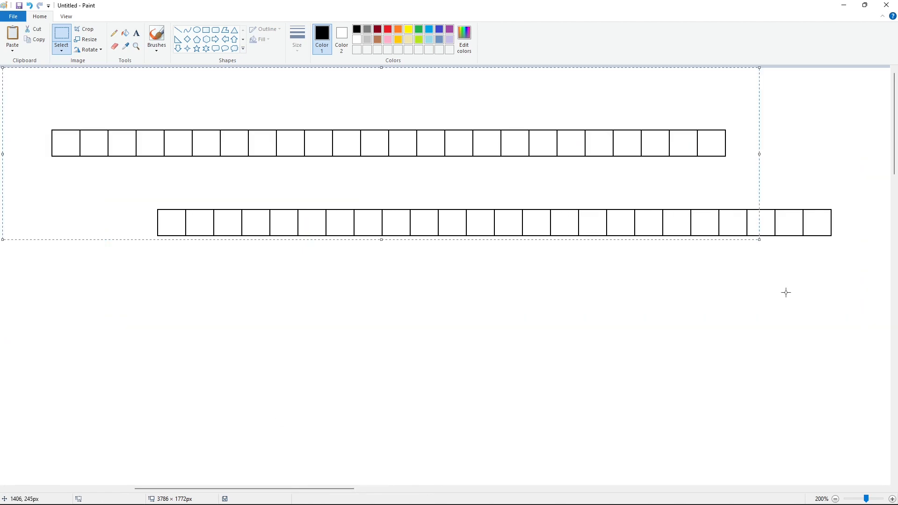
{"action": "left_click_drag", "start_coordinate": [679, 160], "coordinate": [114, 237]}
{"action": "left_click", "coordinate": [281, 466]}
{"action": "left_click_drag", "start_coordinate": [282, 488], "coordinate": [413, 482]}
{"action": "key", "text": "ctrl+v"}
{"action": "left_click_drag", "start_coordinate": [169, 151], "coordinate": [420, 229]}
{"action": "left_click", "coordinate": [710, 445]}
{"action": "left_click", "coordinate": [835, 499]}
{"action": "left_click", "coordinate": [835, 498]}
Step: Copy the full row and paste it directly beneath as a second row of squares
{"action": "left_click_drag", "start_coordinate": [526, 86], "coordinate": [97, 153]}
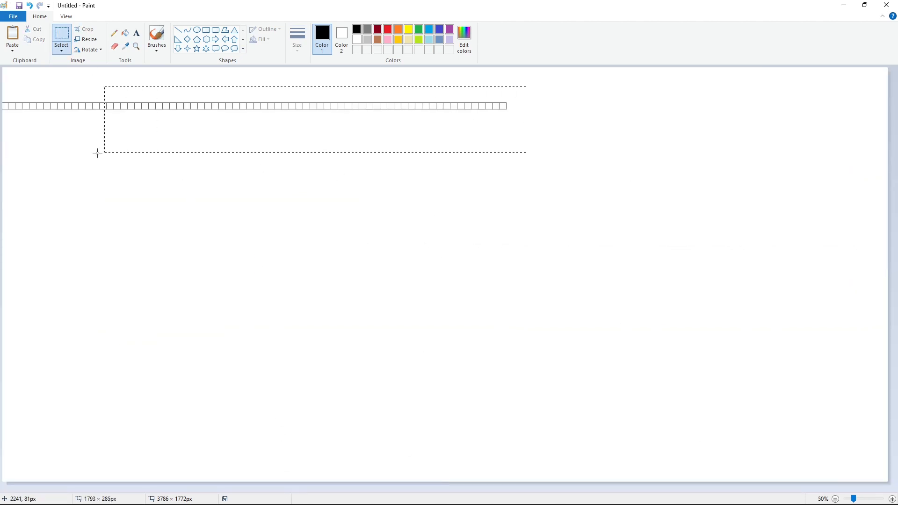
{"action": "key", "text": "ctrl+c"}
{"action": "left_click", "coordinate": [892, 499]}
{"action": "left_click", "coordinate": [892, 499]}
{"action": "key", "text": "ctrl+v"}
{"action": "left_click_drag", "start_coordinate": [160, 156], "coordinate": [193, 254]}
{"action": "key", "text": "Down"}
{"action": "key", "text": "Down"}
{"action": "key", "text": "Down"}
{"action": "left_click", "coordinate": [309, 461]}
{"action": "left_click", "coordinate": [835, 499]}
{"action": "left_click", "coordinate": [834, 498]}
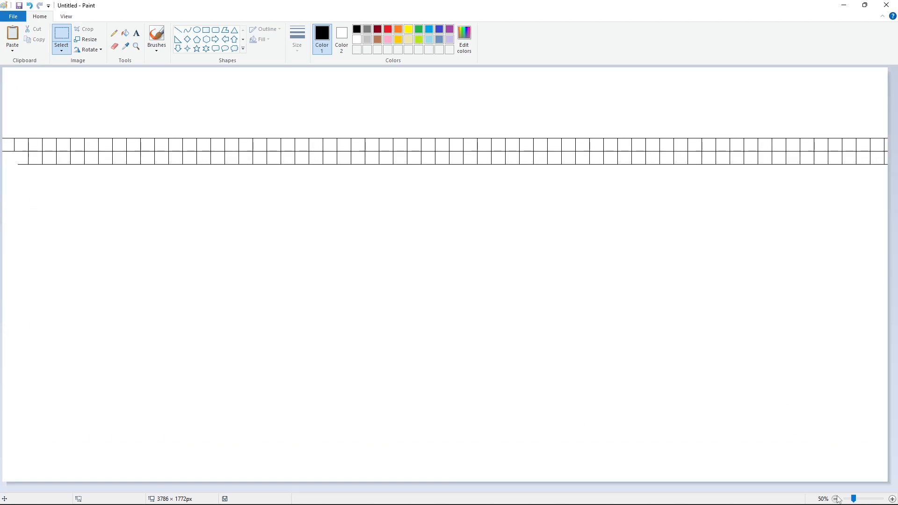
Step: Copy both rows and paste them below to make four rows of squares
{"action": "left_click_drag", "start_coordinate": [170, 159], "coordinate": [608, 188]}
{"action": "key", "text": "ctrl+c"}
{"action": "left_click", "coordinate": [892, 499]}
{"action": "left_click", "coordinate": [891, 499]}
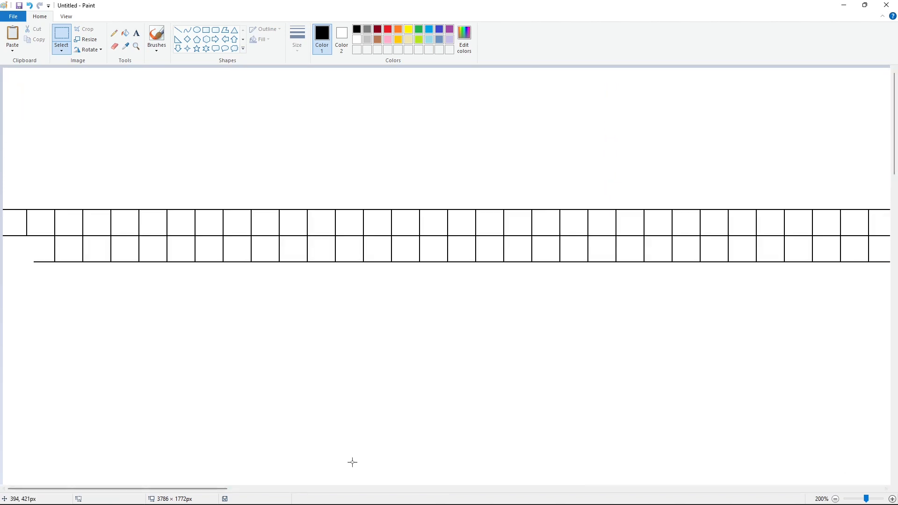
{"action": "left_click_drag", "start_coordinate": [222, 489], "coordinate": [340, 498]}
{"action": "key", "text": "ctrl+v"}
{"action": "left_click_drag", "start_coordinate": [217, 289], "coordinate": [211, 297]}
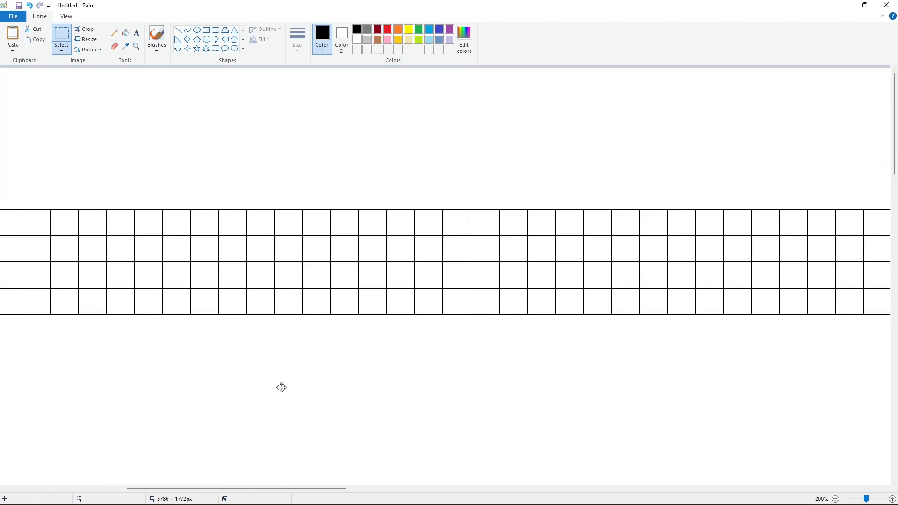
{"action": "left_click", "coordinate": [835, 499]}
{"action": "left_click", "coordinate": [835, 499]}
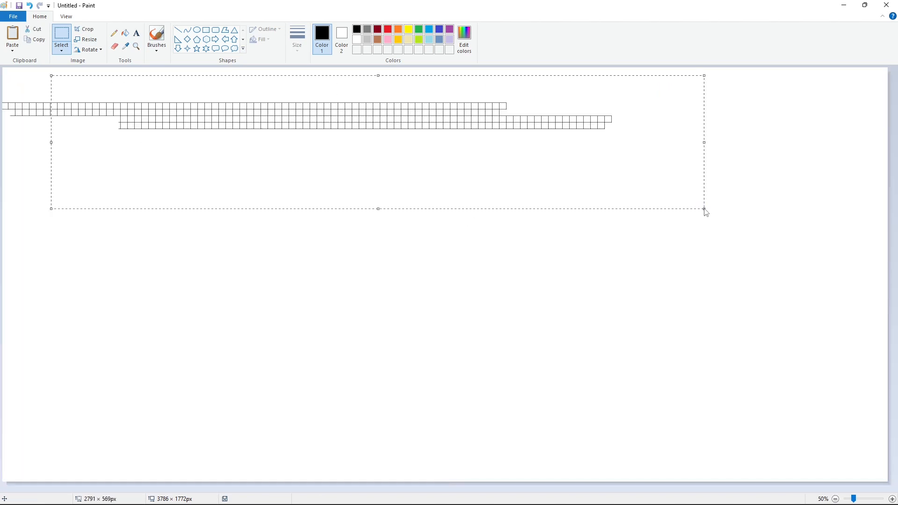
Step: Move the pasted block of rows down to extend the grid
{"action": "left_click", "coordinate": [891, 499]}
{"action": "left_click_drag", "start_coordinate": [222, 113], "coordinate": [292, 206]}
{"action": "left_click", "coordinate": [836, 498]}
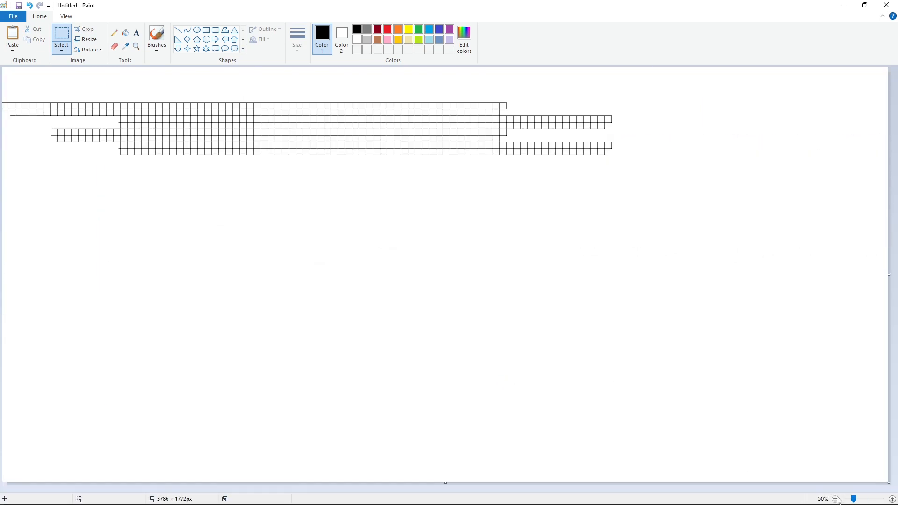
{"action": "left_click_drag", "start_coordinate": [528, 176], "coordinate": [81, 216]}
{"action": "left_click", "coordinate": [892, 499]}
{"action": "left_click", "coordinate": [892, 499]}
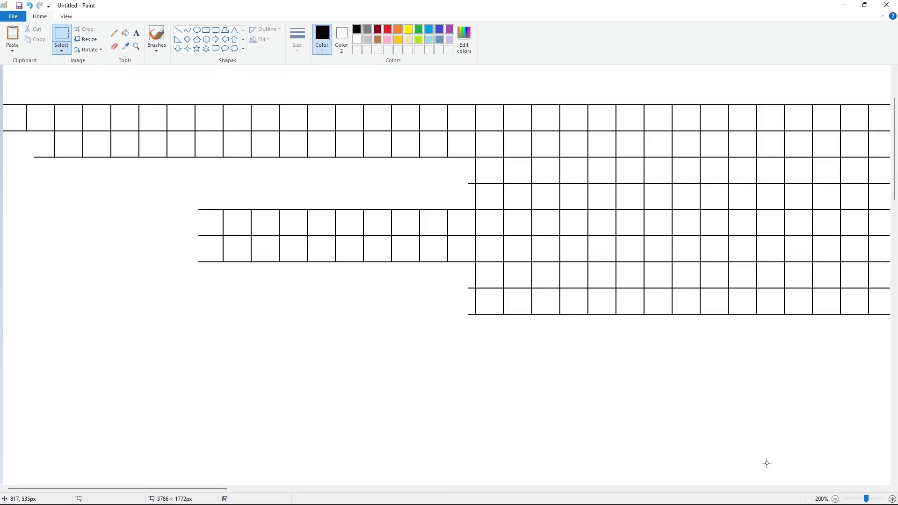
Step: Paste another block of rows and nudge it into place below the grid
{"action": "key", "text": "ctrl+v"}
{"action": "left_click_drag", "start_coordinate": [343, 212], "coordinate": [564, 367]}
{"action": "key", "text": "Down"}
{"action": "key", "text": "Down"}
{"action": "key", "text": "Down"}
{"action": "key", "text": "Right"}
{"action": "key", "text": "Right"}
{"action": "key", "text": "Right"}
{"action": "key", "text": "Right"}
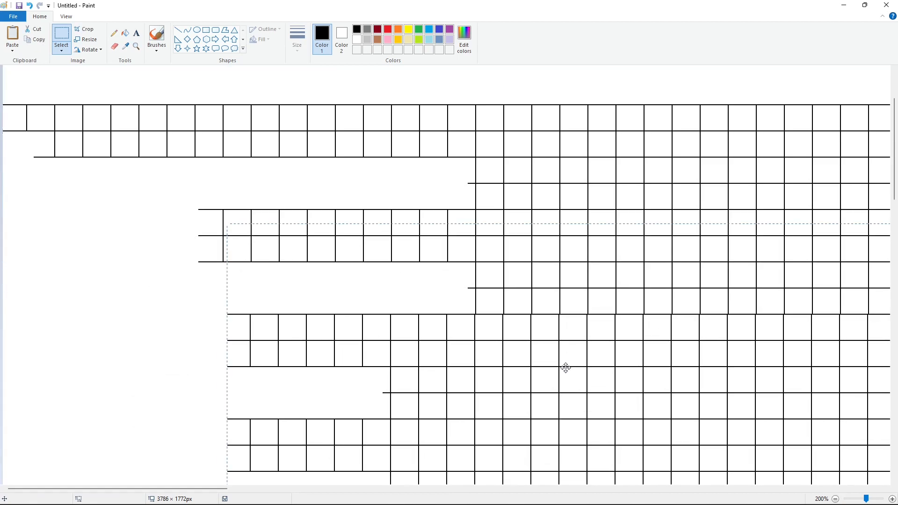
{"action": "key", "text": "Escape"}
Step: Paste another copy further down and align it with the existing grid
{"action": "scroll", "coordinate": [789, 439], "scroll_direction": "down", "scroll_amount": 4}
{"action": "key", "text": "ctrl+v"}
{"action": "left_click_drag", "start_coordinate": [311, 197], "coordinate": [472, 383]}
{"action": "left_click_drag", "start_coordinate": [348, 367], "coordinate": [412, 339]}
{"action": "key", "text": "Right"}
{"action": "left_click", "coordinate": [151, 329]}
{"action": "left_click", "coordinate": [835, 499]}
{"action": "left_click", "coordinate": [835, 499]}
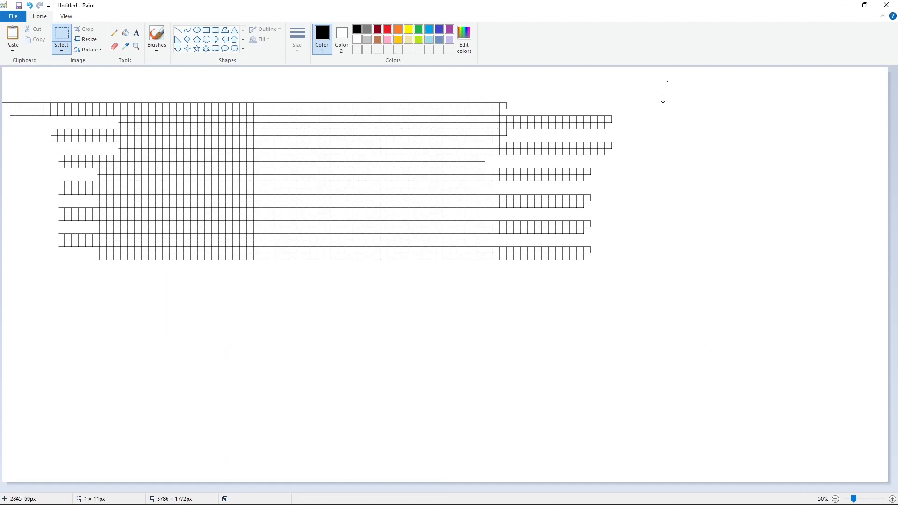
Step: Select the whole grid, copy it and paste it below, nudging it flush with the rows above
{"action": "left_click_drag", "start_coordinate": [663, 101], "coordinate": [24, 338]}
{"action": "key", "text": "ctrl+c"}
{"action": "left_click", "coordinate": [891, 499]}
{"action": "scroll", "coordinate": [701, 397], "scroll_direction": "down", "scroll_amount": 4}
{"action": "key", "text": "ctrl+v"}
{"action": "left_click_drag", "start_coordinate": [307, 188], "coordinate": [399, 318]}
{"action": "key", "text": "Up"}
{"action": "key", "text": "Up"}
{"action": "key", "text": "Up"}
{"action": "key", "text": "Escape"}
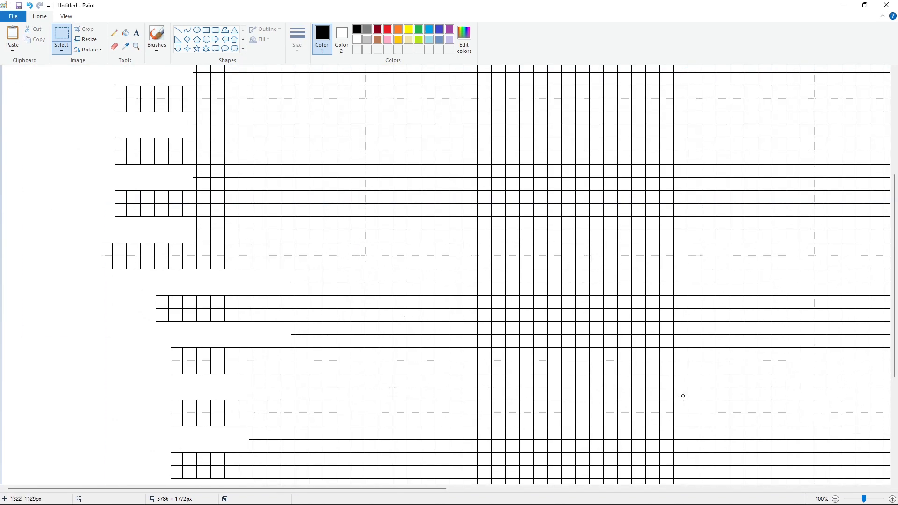
Step: Copy a section of the grid and paste it to fill the remaining gap on the grid's right side
{"action": "left_click", "coordinate": [835, 499]}
{"action": "left_click_drag", "start_coordinate": [159, 434], "coordinate": [30, 432]}
{"action": "key", "text": "ctrl+c"}
{"action": "left_click", "coordinate": [892, 499]}
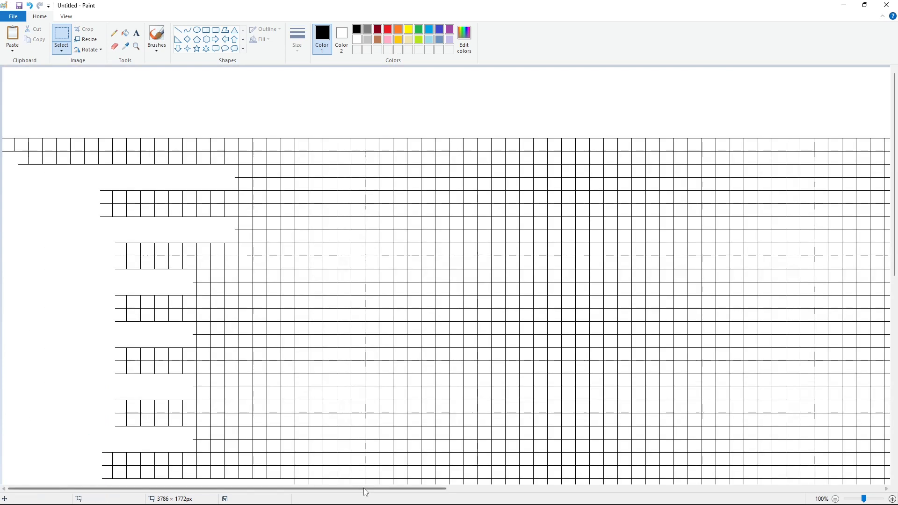
{"action": "left_click_drag", "start_coordinate": [364, 489], "coordinate": [672, 489]}
{"action": "key", "text": "ctrl+v"}
{"action": "left_click_drag", "start_coordinate": [150, 182], "coordinate": [316, 208]}
{"action": "key", "text": "Up"}
{"action": "key", "text": "Up"}
{"action": "key", "text": "Up"}
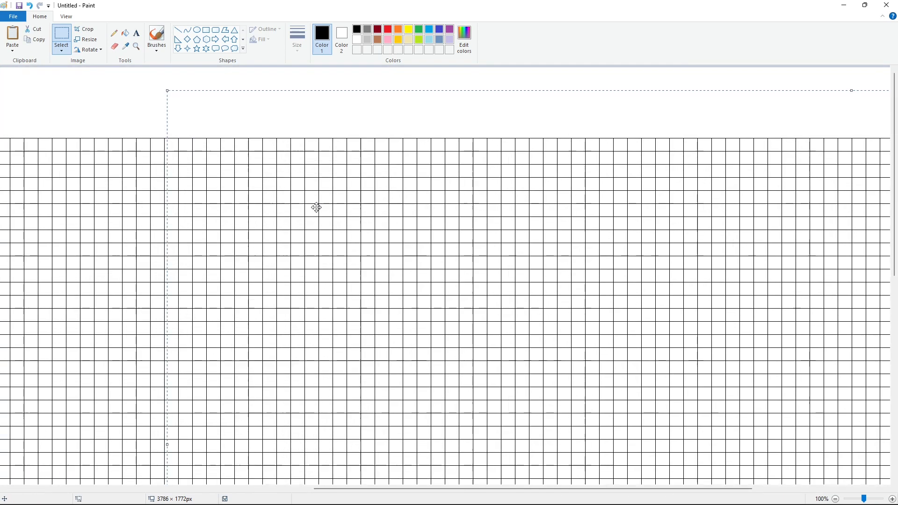
{"action": "key", "text": "Escape"}
Step: Recolour the grid lines blue with the Fill tool
{"action": "left_click", "coordinate": [125, 33]}
{"action": "left_click", "coordinate": [449, 29]}
{"action": "left_click", "coordinate": [439, 29]}
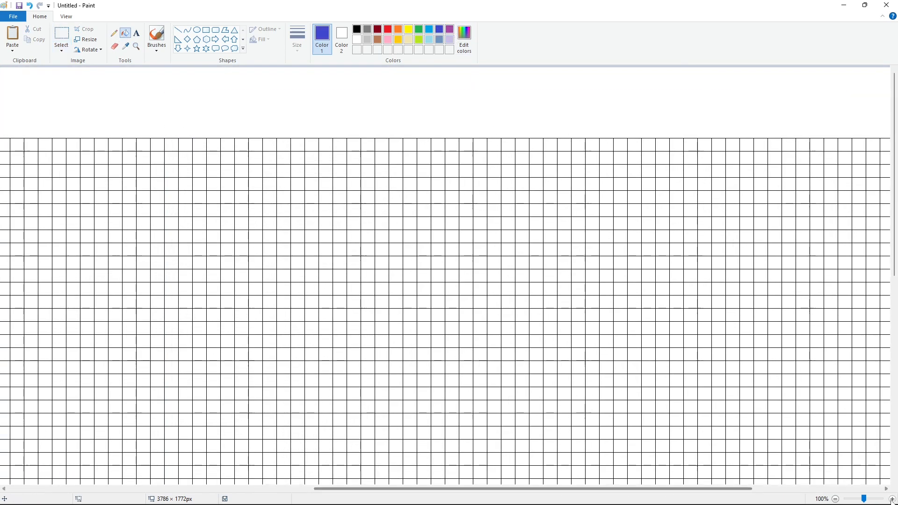
{"action": "scroll", "coordinate": [524, 196], "scroll_direction": "up", "scroll_amount": 2, "text": "ctrl"}
{"action": "left_click", "coordinate": [615, 319]}
{"action": "scroll", "coordinate": [615, 319], "scroll_direction": "down", "scroll_amount": 3, "text": "ctrl"}
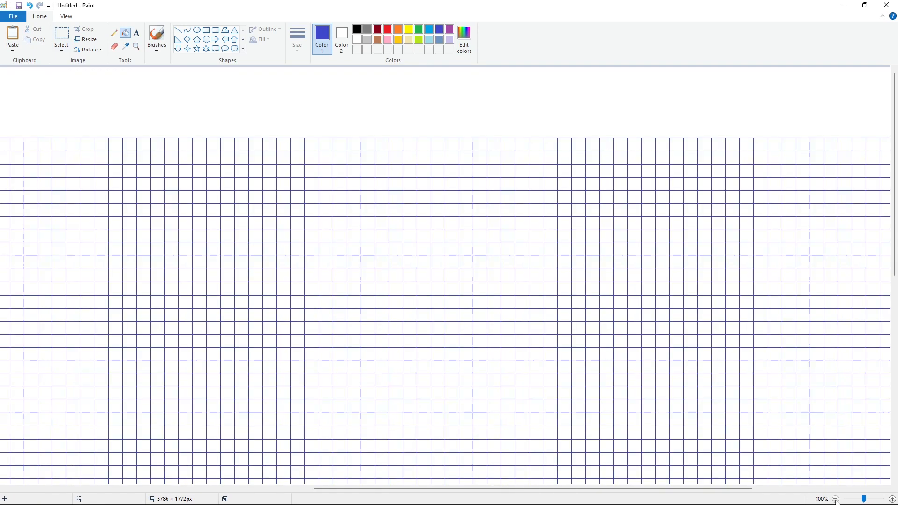
{"action": "scroll", "coordinate": [449, 448], "scroll_direction": "up", "scroll_amount": 1, "text": "ctrl"}
{"action": "scroll", "coordinate": [449, 448], "scroll_direction": "right", "scroll_amount": 5}
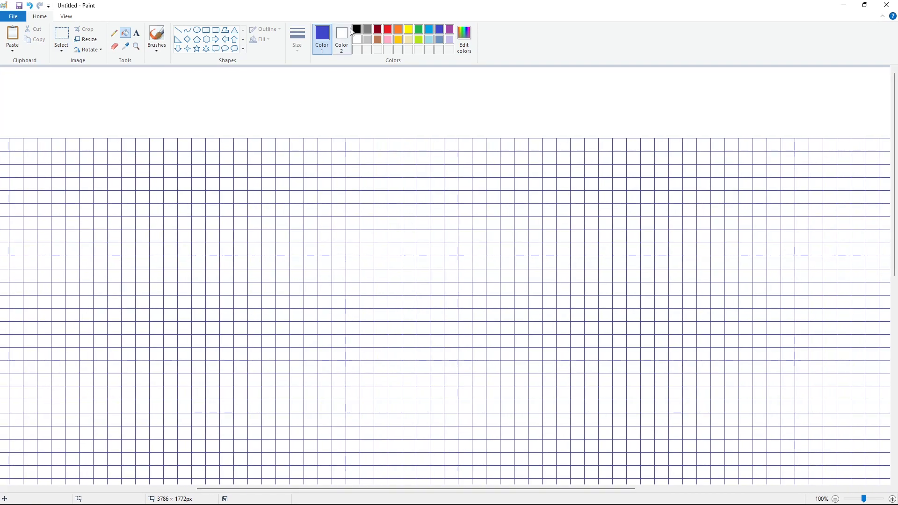
Step: Fill grid cells black to form the top arc of a circle
{"action": "left_click", "coordinate": [359, 31]}
{"action": "left_click", "coordinate": [367, 145]}
{"action": "left_click", "coordinate": [381, 145]}
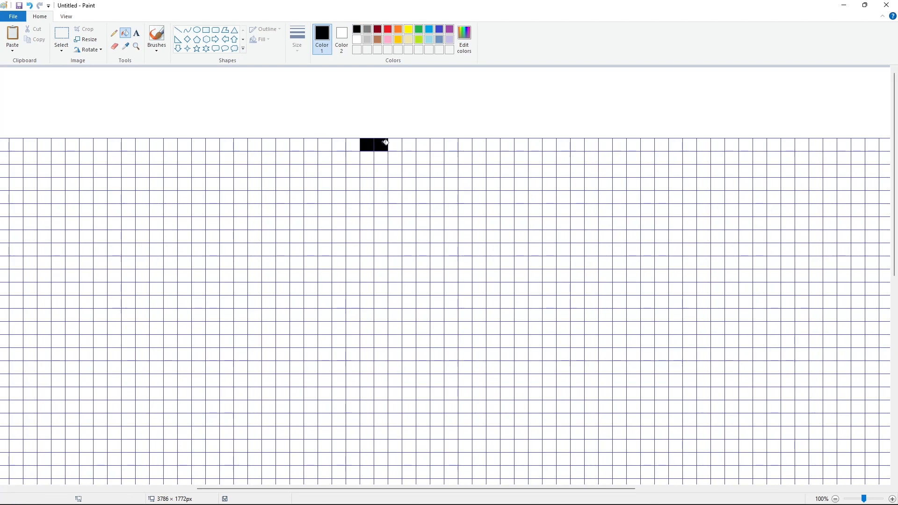
{"action": "left_click", "coordinate": [395, 145]}
{"action": "left_click", "coordinate": [409, 145]}
{"action": "left_click", "coordinate": [423, 145]}
{"action": "left_click", "coordinate": [438, 145]}
{"action": "left_click", "coordinate": [353, 157]}
{"action": "left_click", "coordinate": [339, 158]}
{"action": "left_click", "coordinate": [451, 157]}
{"action": "left_click", "coordinate": [465, 158]}
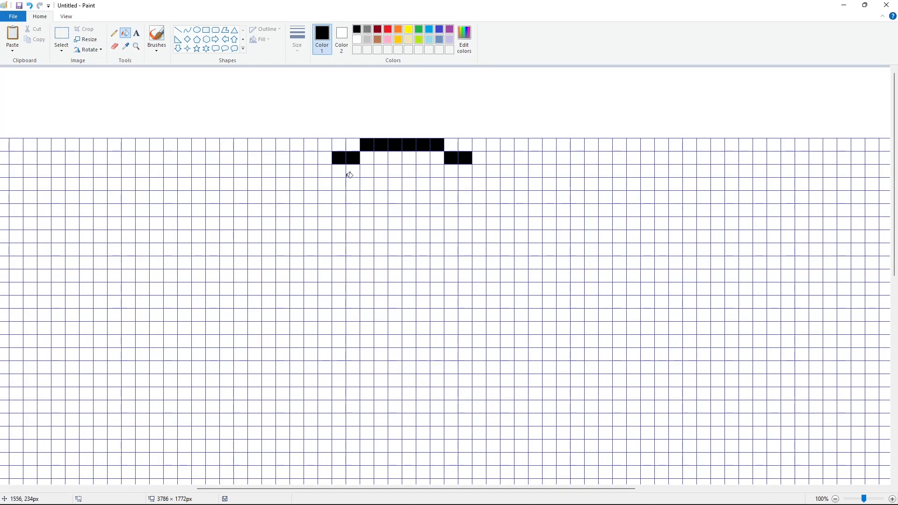
Step: Fill more cells black down both sides of the circle's outline
{"action": "left_click", "coordinate": [325, 171]}
{"action": "left_click", "coordinate": [311, 184]}
{"action": "left_click", "coordinate": [311, 197]}
{"action": "left_click", "coordinate": [479, 171]}
{"action": "left_click", "coordinate": [493, 184]}
{"action": "left_click", "coordinate": [495, 197]}
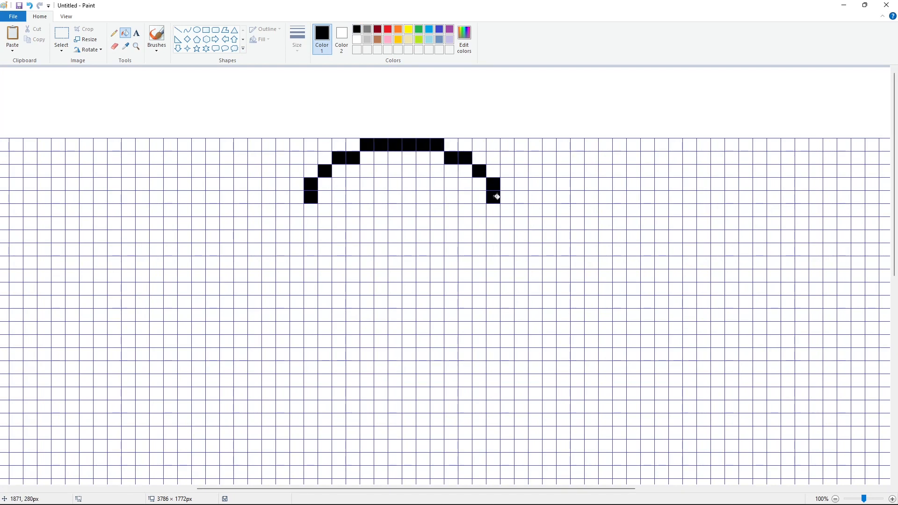
{"action": "left_click", "coordinate": [297, 210]}
{"action": "left_click", "coordinate": [297, 223]}
{"action": "left_click", "coordinate": [297, 236]}
{"action": "left_click", "coordinate": [297, 249]}
{"action": "left_click", "coordinate": [297, 263]}
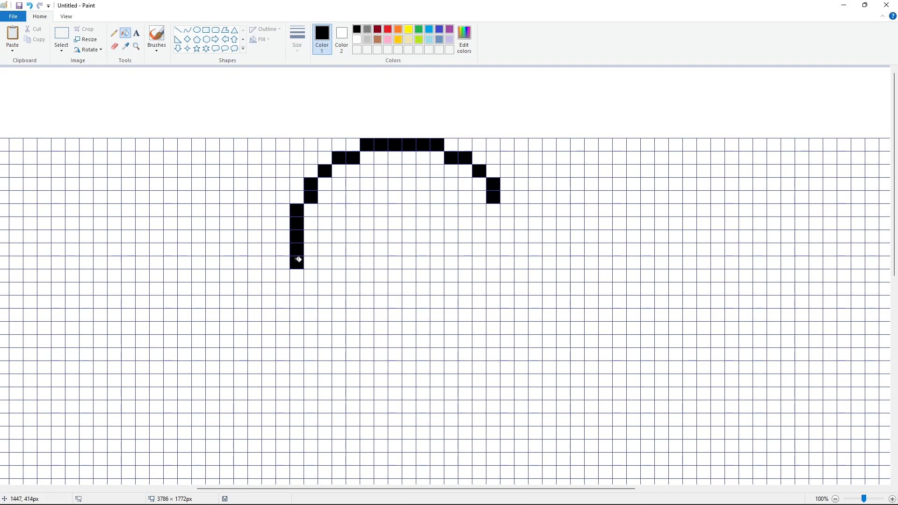
Step: Continue the black outline down the circle's right side and lower left
{"action": "left_click", "coordinate": [507, 210]}
{"action": "left_click", "coordinate": [507, 223]}
{"action": "left_click", "coordinate": [507, 236]}
{"action": "left_click", "coordinate": [507, 249]}
{"action": "left_click", "coordinate": [508, 262]}
{"action": "left_click", "coordinate": [507, 275]}
{"action": "left_click", "coordinate": [493, 288]}
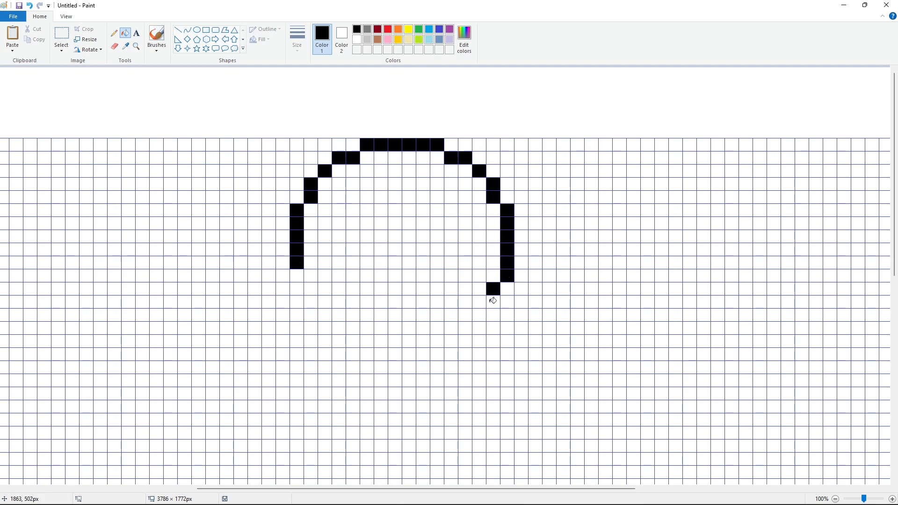
{"action": "left_click", "coordinate": [493, 302]}
{"action": "left_click", "coordinate": [311, 275]}
{"action": "left_click", "coordinate": [312, 289]}
{"action": "left_click", "coordinate": [325, 302]}
{"action": "left_click", "coordinate": [339, 314]}
{"action": "left_click", "coordinate": [352, 326]}
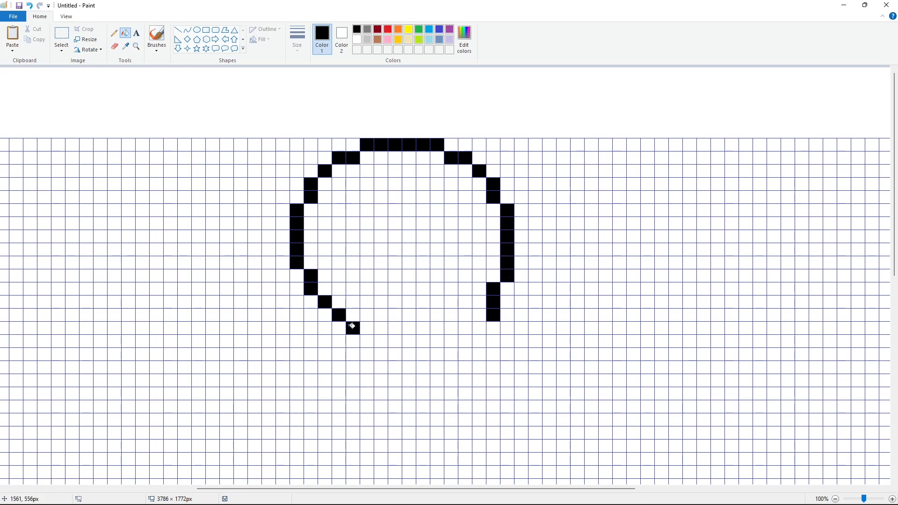
Step: Complete the circle's black outline along its bottom edge
{"action": "left_click", "coordinate": [367, 341]}
{"action": "left_click", "coordinate": [383, 341]}
{"action": "left_click", "coordinate": [395, 354]}
{"action": "left_click", "coordinate": [409, 354]}
{"action": "left_click", "coordinate": [423, 354]}
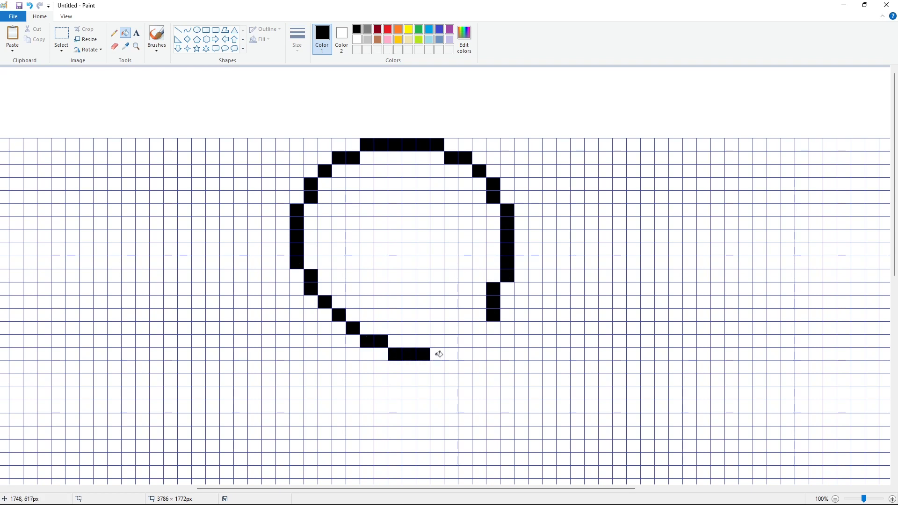
{"action": "left_click", "coordinate": [437, 354]}
{"action": "left_click", "coordinate": [451, 354]}
{"action": "left_click", "coordinate": [465, 341]}
{"action": "left_click", "coordinate": [479, 327]}
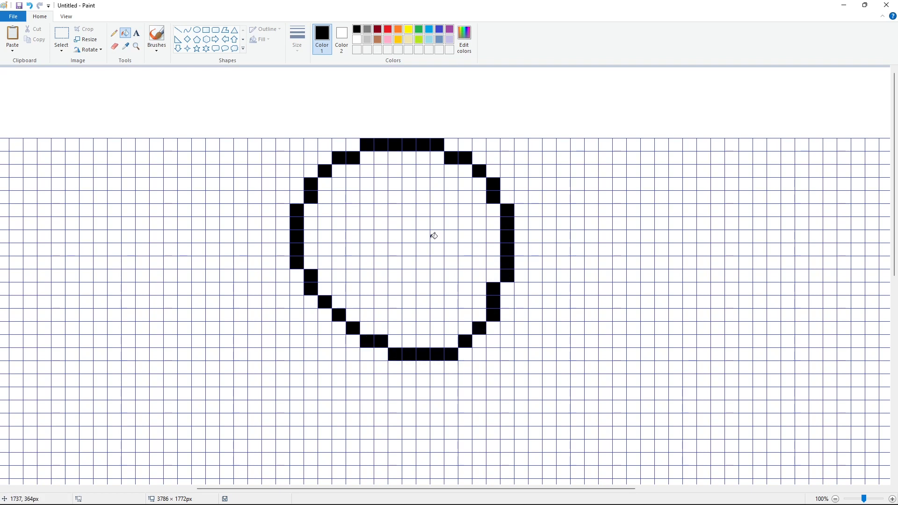
Step: Define a dark grey custom colour with Red, Green and Blue at 97 and select it
{"action": "left_click", "coordinate": [368, 31]}
{"action": "left_click", "coordinate": [464, 40]}
{"action": "left_click_drag", "start_coordinate": [548, 236], "coordinate": [550, 246]}
{"action": "left_click", "coordinate": [363, 320]}
{"action": "left_click", "coordinate": [464, 40]}
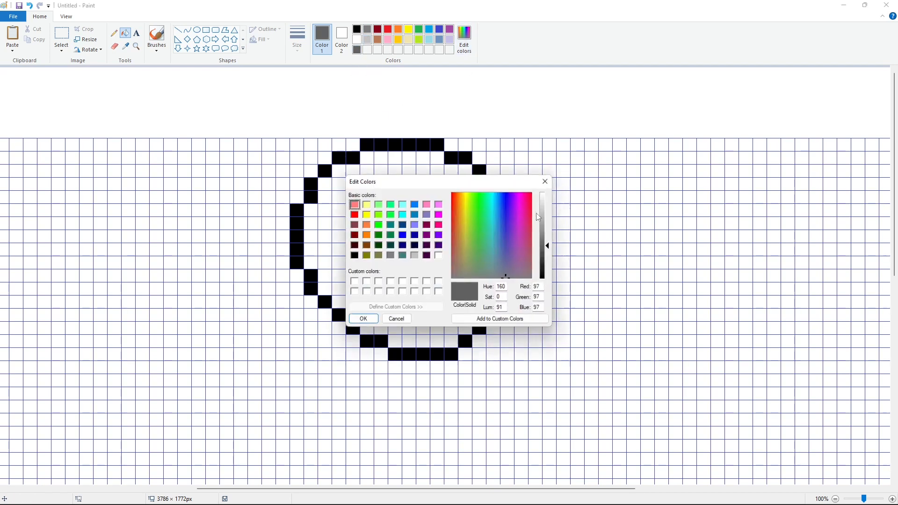
{"action": "left_click", "coordinate": [364, 323]}
{"action": "left_click", "coordinate": [367, 50]}
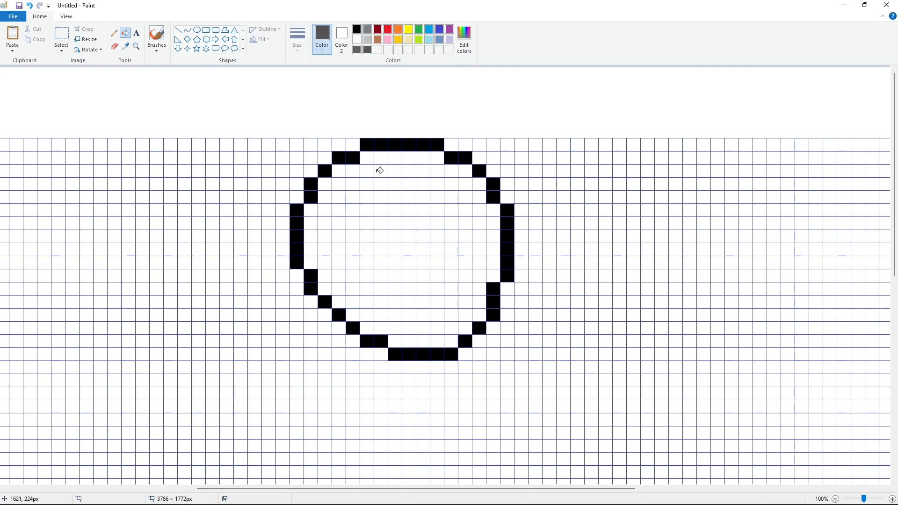
Step: Paint a block of dark grey cells inside the lower half of the circle as shading
{"action": "left_click", "coordinate": [396, 317]}
{"action": "left_click", "coordinate": [408, 316]}
{"action": "left_click", "coordinate": [410, 304]}
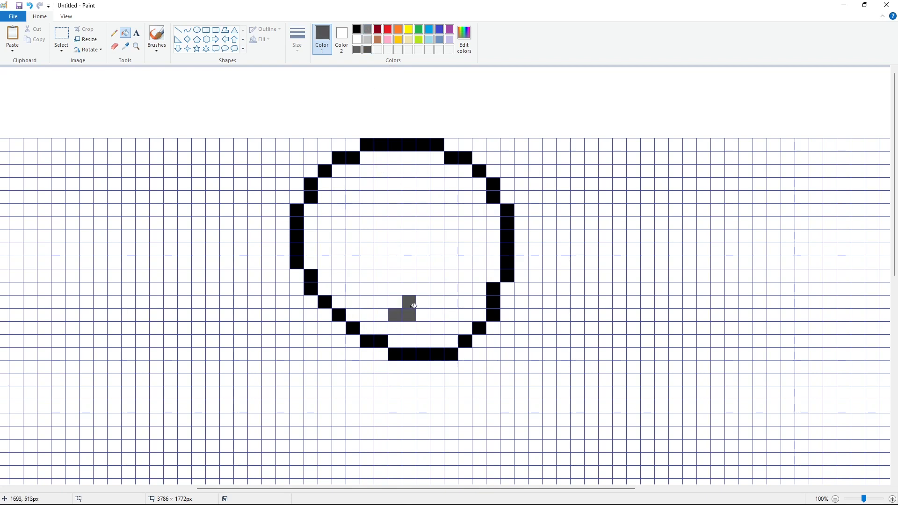
{"action": "left_click", "coordinate": [397, 303]}
{"action": "left_click", "coordinate": [382, 302]}
{"action": "left_click", "coordinate": [380, 290]}
{"action": "left_click", "coordinate": [367, 289]}
{"action": "left_click", "coordinate": [366, 277]}
{"action": "left_click", "coordinate": [381, 262]}
{"action": "left_click", "coordinate": [373, 261]}
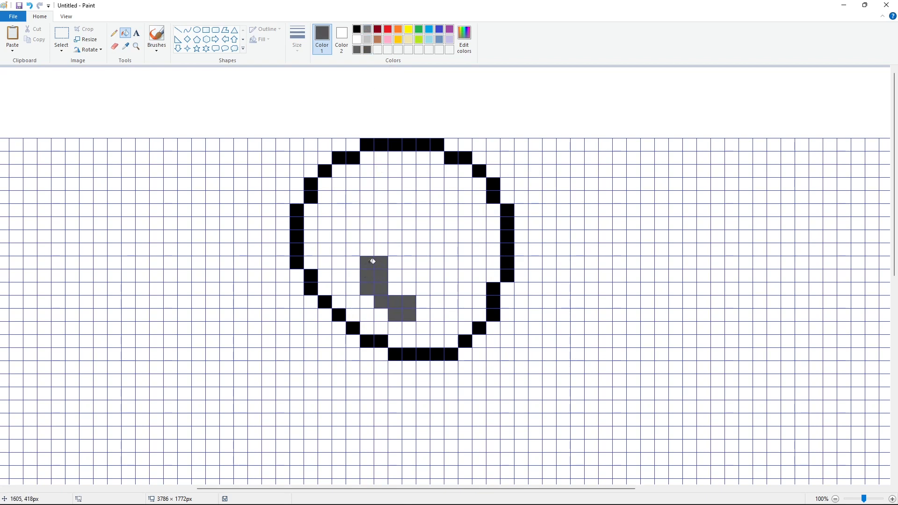
{"action": "left_click", "coordinate": [398, 263]}
{"action": "left_click", "coordinate": [380, 248]}
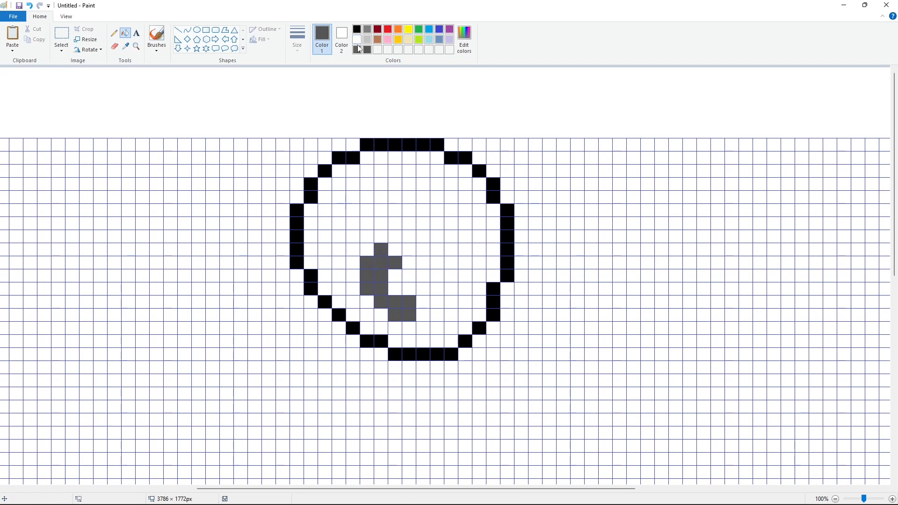
Step: Switch to light grey and paint cells beside and above the dark grey shape, leaving a white centre
{"action": "left_click", "coordinate": [367, 29]}
{"action": "left_click", "coordinate": [395, 249]}
{"action": "left_click", "coordinate": [410, 249]}
{"action": "left_click", "coordinate": [409, 263]}
{"action": "left_click", "coordinate": [423, 263]}
{"action": "left_click", "coordinate": [438, 261]}
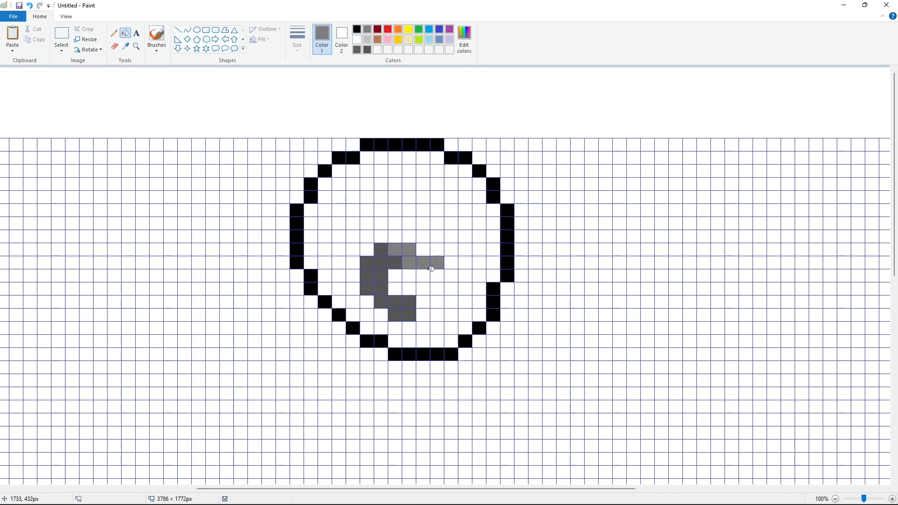
{"action": "left_click", "coordinate": [424, 276]}
{"action": "left_click", "coordinate": [437, 276]}
{"action": "left_click", "coordinate": [423, 289]}
{"action": "left_click", "coordinate": [437, 289]}
{"action": "left_click", "coordinate": [437, 302]}
{"action": "left_click", "coordinate": [423, 302]}
{"action": "left_click", "coordinate": [424, 314]}
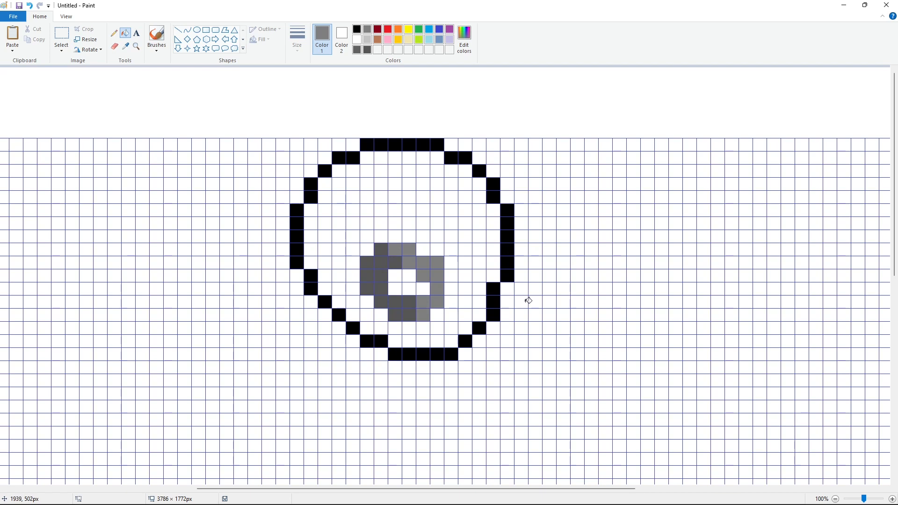
Step: Switch to red and fill the topmost rows of cells inside the circle's outline
{"action": "left_click", "coordinate": [387, 29]}
{"action": "left_click", "coordinate": [367, 157]}
{"action": "left_click", "coordinate": [381, 157]}
{"action": "left_click", "coordinate": [395, 158]}
{"action": "left_click", "coordinate": [409, 158]}
{"action": "left_click", "coordinate": [423, 158]}
{"action": "left_click", "coordinate": [437, 157]}
{"action": "left_click", "coordinate": [465, 170]}
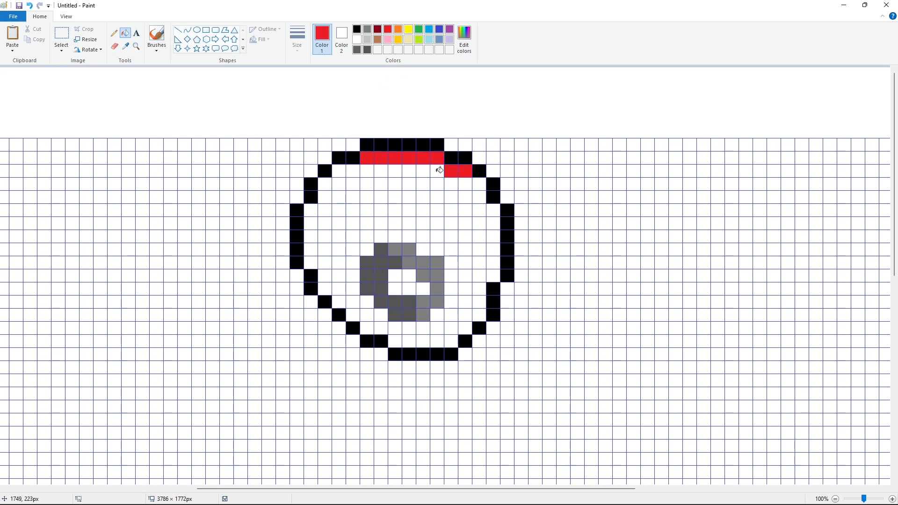
{"action": "left_click", "coordinate": [367, 170]}
{"action": "left_click", "coordinate": [353, 170]}
{"action": "left_click", "coordinate": [339, 171]}
{"action": "left_click", "coordinate": [325, 184]}
{"action": "left_click", "coordinate": [339, 184]}
{"action": "left_click", "coordinate": [353, 184]}
{"action": "left_click", "coordinate": [367, 184]}
{"action": "left_click", "coordinate": [381, 183]}
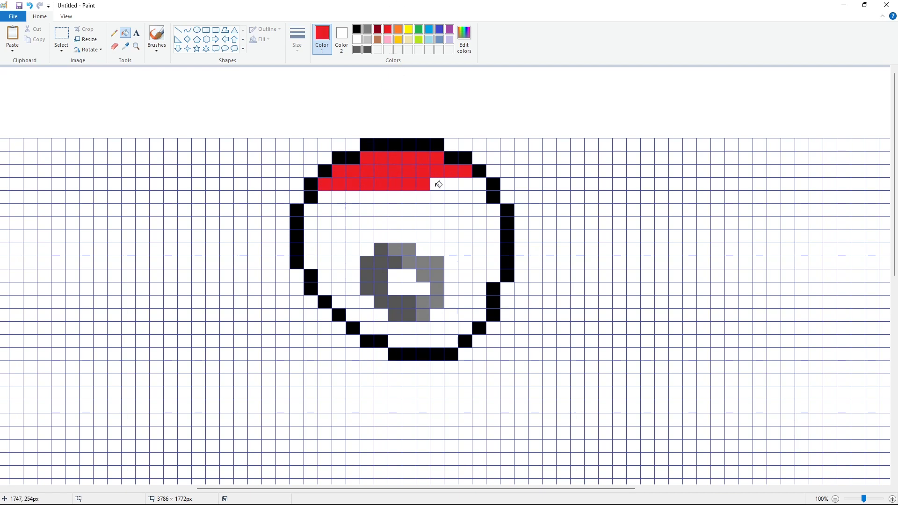
Step: Continue filling the next rows of the circle's upper part with red
{"action": "left_click", "coordinate": [480, 197]}
{"action": "left_click", "coordinate": [451, 197]}
{"action": "left_click", "coordinate": [423, 196]}
{"action": "left_click", "coordinate": [395, 197]}
{"action": "left_click", "coordinate": [381, 197]}
{"action": "left_click", "coordinate": [353, 197]}
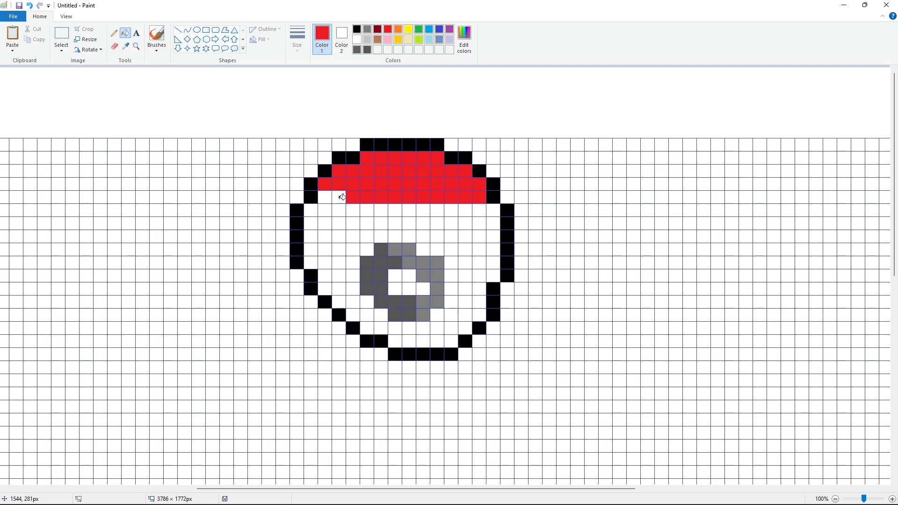
{"action": "left_click", "coordinate": [339, 197]}
{"action": "left_click", "coordinate": [325, 197]}
{"action": "left_click", "coordinate": [311, 210]}
{"action": "left_click", "coordinate": [339, 210]}
{"action": "left_click", "coordinate": [367, 211]}
{"action": "left_click", "coordinate": [395, 211]}
{"action": "left_click", "coordinate": [423, 211]}
{"action": "left_click", "coordinate": [451, 211]}
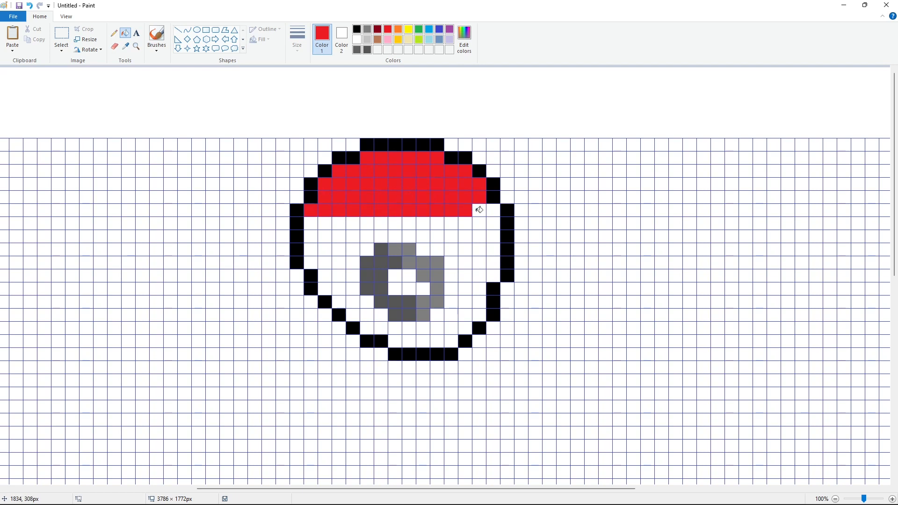
Step: Extend the red fill across the circle's full width down to just above the grey shading
{"action": "left_click", "coordinate": [479, 210]}
{"action": "left_click", "coordinate": [493, 211]}
{"action": "left_click", "coordinate": [493, 223]}
{"action": "left_click", "coordinate": [452, 224]}
{"action": "left_click", "coordinate": [423, 223]}
{"action": "left_click", "coordinate": [395, 223]}
{"action": "left_click", "coordinate": [367, 223]}
{"action": "left_click", "coordinate": [339, 224]}
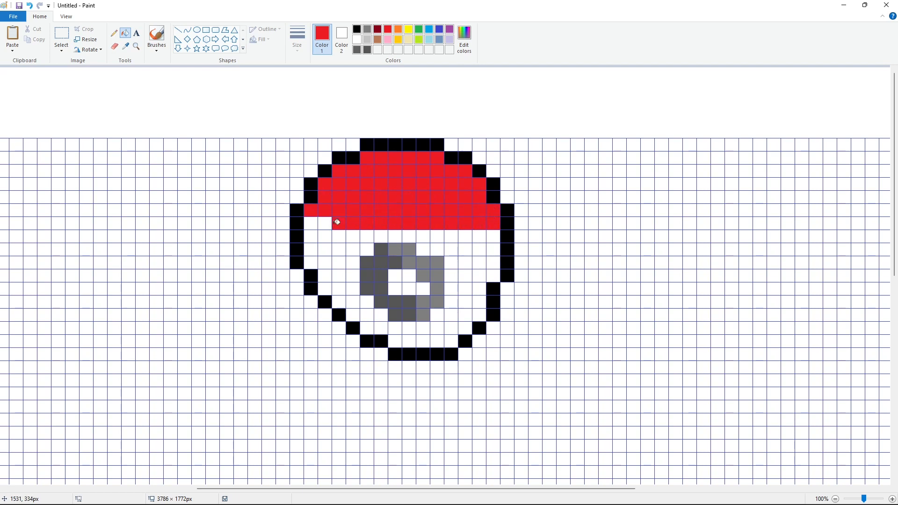
{"action": "left_click", "coordinate": [311, 223]}
{"action": "left_click", "coordinate": [311, 236]}
{"action": "left_click", "coordinate": [325, 237]}
{"action": "left_click", "coordinate": [353, 236]}
{"action": "left_click", "coordinate": [381, 237]}
{"action": "left_click", "coordinate": [409, 236]}
{"action": "left_click", "coordinate": [437, 237]}
{"action": "left_click", "coordinate": [451, 236]}
{"action": "left_click", "coordinate": [465, 236]}
{"action": "left_click", "coordinate": [479, 236]}
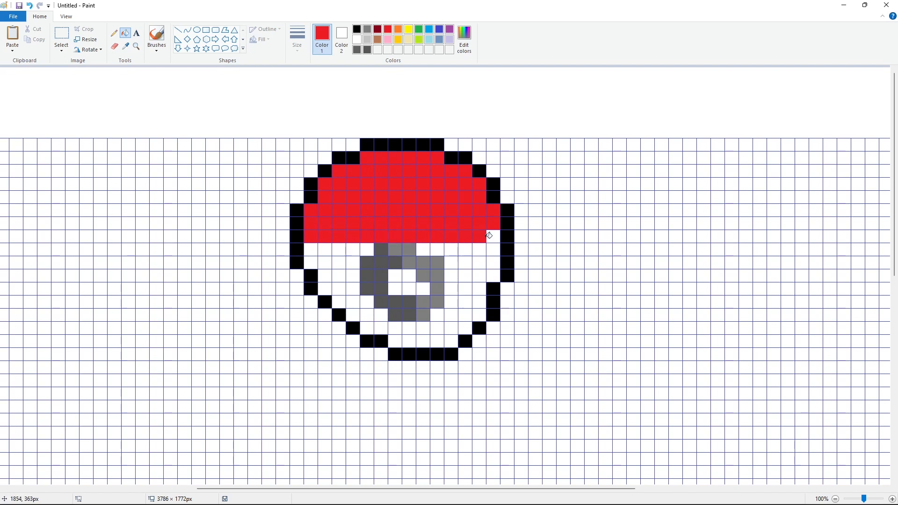
Step: Switch to light grey and paint a column of shading cells along the inside of the circle's right edge
{"action": "left_click", "coordinate": [368, 29]}
{"action": "left_click", "coordinate": [493, 248]}
{"action": "left_click", "coordinate": [493, 275]}
{"action": "left_click", "coordinate": [479, 262]}
{"action": "left_click", "coordinate": [479, 275]}
{"action": "left_click", "coordinate": [479, 302]}
Step: Switch back to red and fill the row of cells across the top of the grey shading
{"action": "left_click", "coordinate": [387, 30]}
{"action": "left_click", "coordinate": [494, 236]}
{"action": "left_click", "coordinate": [479, 248]}
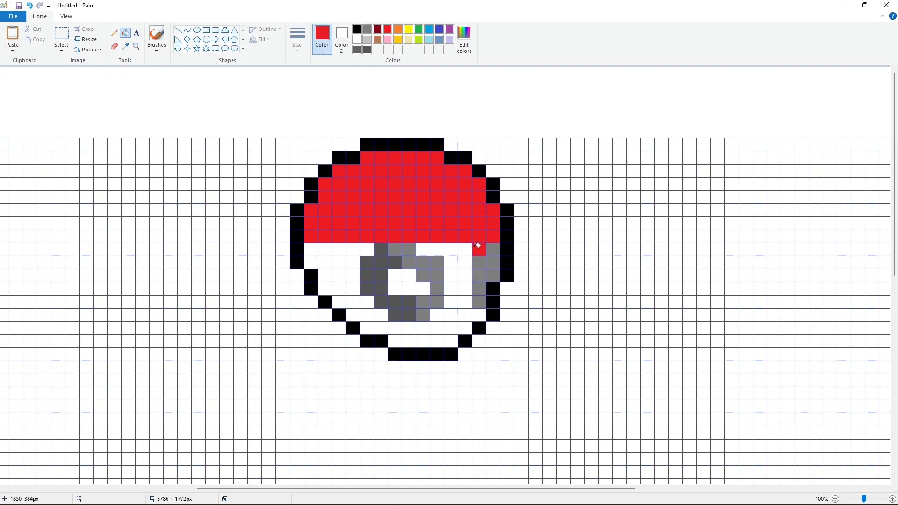
{"action": "left_click", "coordinate": [466, 249]}
{"action": "left_click", "coordinate": [451, 249]}
{"action": "left_click", "coordinate": [437, 249]}
{"action": "left_click", "coordinate": [423, 249]}
{"action": "left_click", "coordinate": [367, 249]}
{"action": "left_click", "coordinate": [353, 249]}
{"action": "left_click", "coordinate": [338, 249]}
{"action": "left_click", "coordinate": [325, 249]}
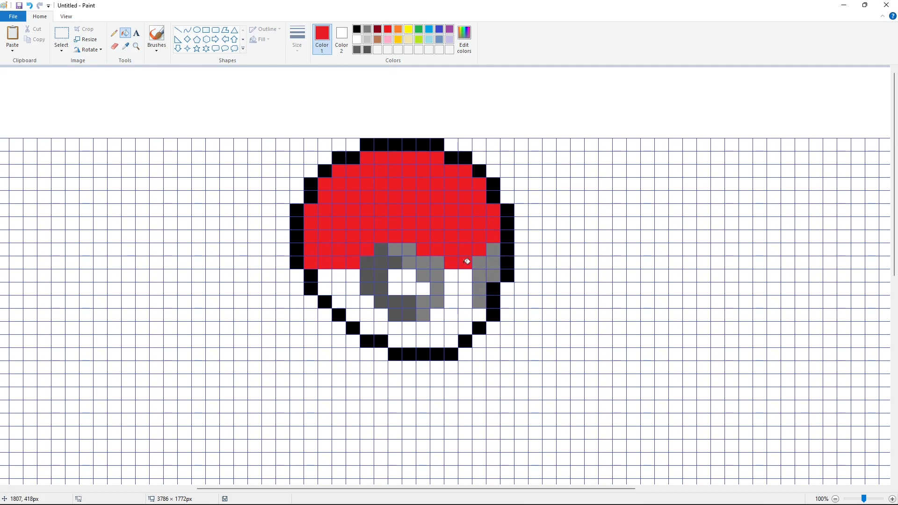
Step: Fill the white cells around the grey shapes in the circle's middle rows with red
{"action": "left_click", "coordinate": [465, 276]}
{"action": "left_click", "coordinate": [451, 275]}
{"action": "left_click", "coordinate": [353, 276]}
{"action": "left_click", "coordinate": [325, 276]}
{"action": "left_click", "coordinate": [353, 288]}
{"action": "left_click", "coordinate": [465, 288]}
{"action": "left_click", "coordinate": [451, 301]}
{"action": "left_click", "coordinate": [367, 302]}
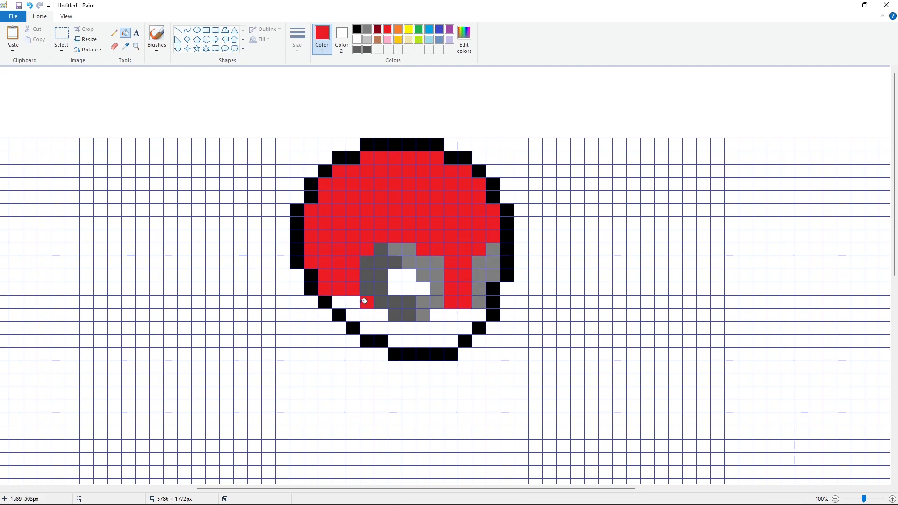
Step: Continue the red fill through the lower rows on both sides of the grey shading
{"action": "left_click", "coordinate": [353, 302]}
{"action": "left_click", "coordinate": [338, 302]}
{"action": "left_click", "coordinate": [353, 315]}
{"action": "left_click", "coordinate": [367, 314]}
{"action": "left_click", "coordinate": [381, 315]}
{"action": "left_click", "coordinate": [437, 315]}
{"action": "left_click", "coordinate": [451, 315]}
{"action": "left_click", "coordinate": [465, 315]}
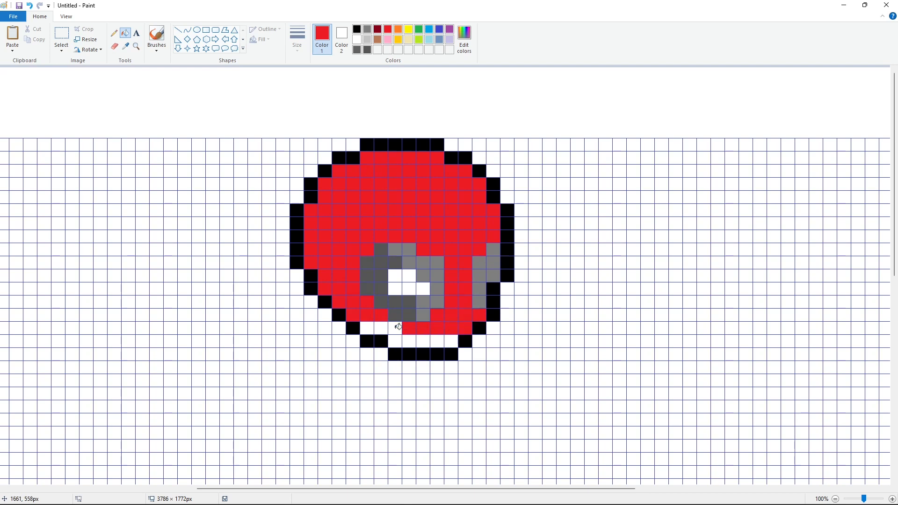
Step: Fill the remaining bottom rows inside the circle with red
{"action": "left_click", "coordinate": [395, 328]}
{"action": "left_click", "coordinate": [381, 328]}
{"action": "left_click", "coordinate": [367, 328]}
{"action": "left_click", "coordinate": [395, 341]}
{"action": "left_click", "coordinate": [409, 342]}
{"action": "left_click", "coordinate": [423, 341]}
{"action": "left_click", "coordinate": [437, 342]}
{"action": "left_click", "coordinate": [452, 342]}
Step: Switch to black and place cells extending down from the circle's lower left edge
{"action": "scroll", "coordinate": [546, 309], "scroll_direction": "down", "scroll_amount": 3}
{"action": "left_click", "coordinate": [356, 29]}
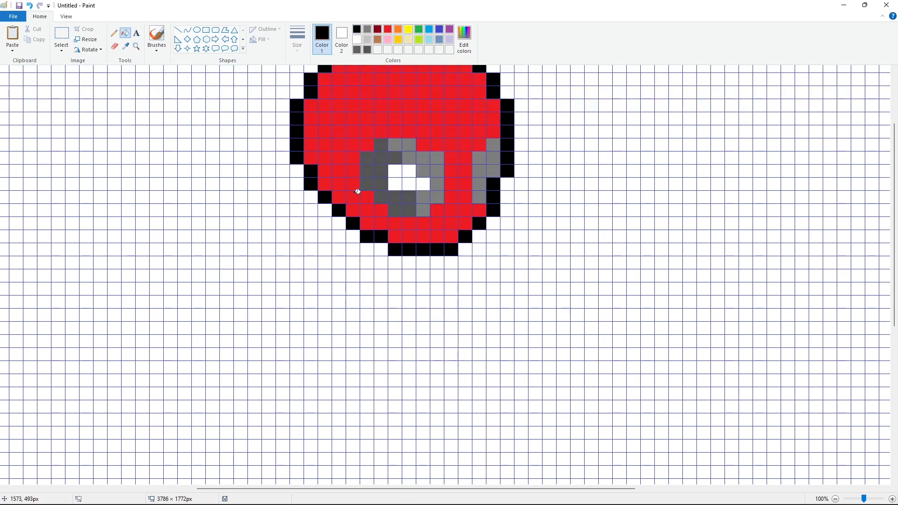
{"action": "left_click", "coordinate": [325, 223]}
{"action": "left_click", "coordinate": [297, 236]}
{"action": "left_click", "coordinate": [297, 249]}
{"action": "left_click", "coordinate": [313, 272]}
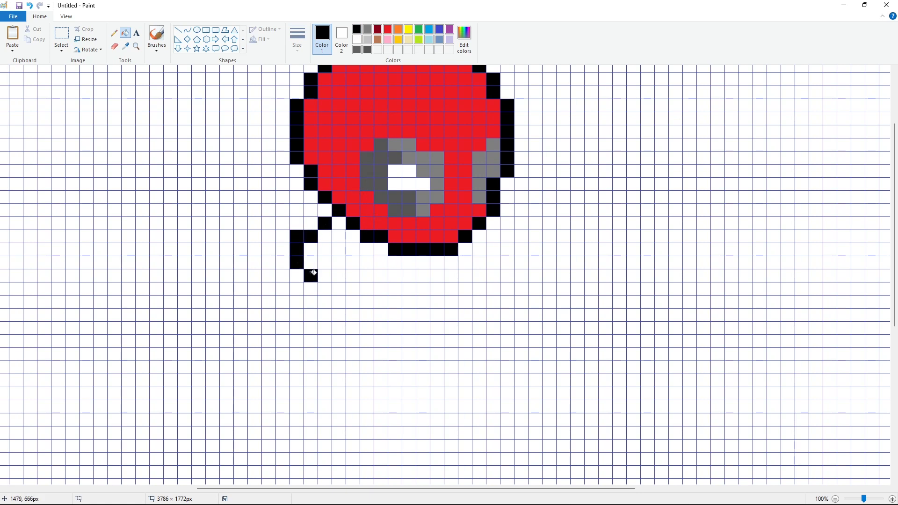
Step: Draw two parallel black diagonal lines running up-left from the circle to form a stick's outline
{"action": "left_click", "coordinate": [283, 239]}
{"action": "left_click", "coordinate": [270, 225]}
{"action": "left_click", "coordinate": [255, 210]}
{"action": "left_click", "coordinate": [241, 196]}
{"action": "left_click", "coordinate": [298, 225]}
{"action": "left_click", "coordinate": [283, 211]}
{"action": "left_click", "coordinate": [269, 197]}
{"action": "left_click", "coordinate": [229, 182]}
{"action": "left_click", "coordinate": [240, 171]}
{"action": "left_click", "coordinate": [229, 168]}
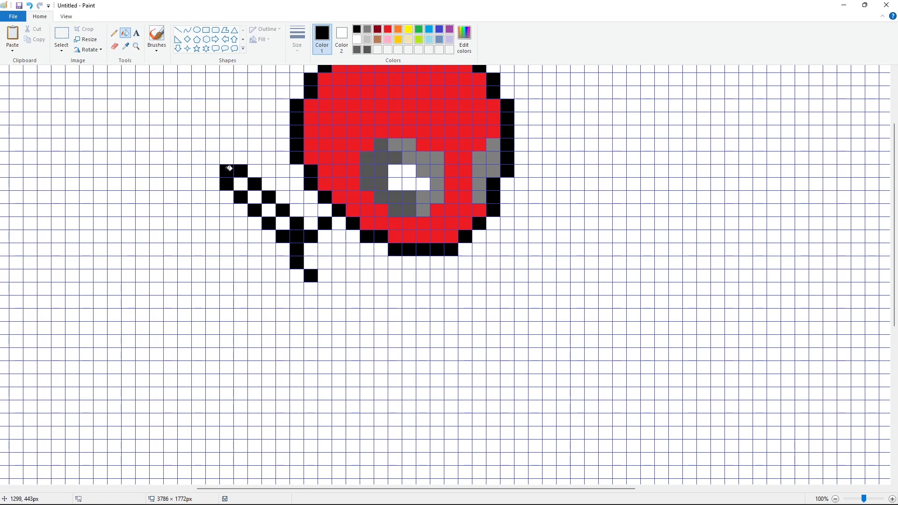
Step: Fill the cells between the diagonal lines with brown
{"action": "left_click", "coordinate": [377, 41]}
{"action": "left_click", "coordinate": [241, 183]}
{"action": "left_click", "coordinate": [255, 197]}
{"action": "left_click", "coordinate": [269, 211]}
{"action": "left_click", "coordinate": [283, 223]}
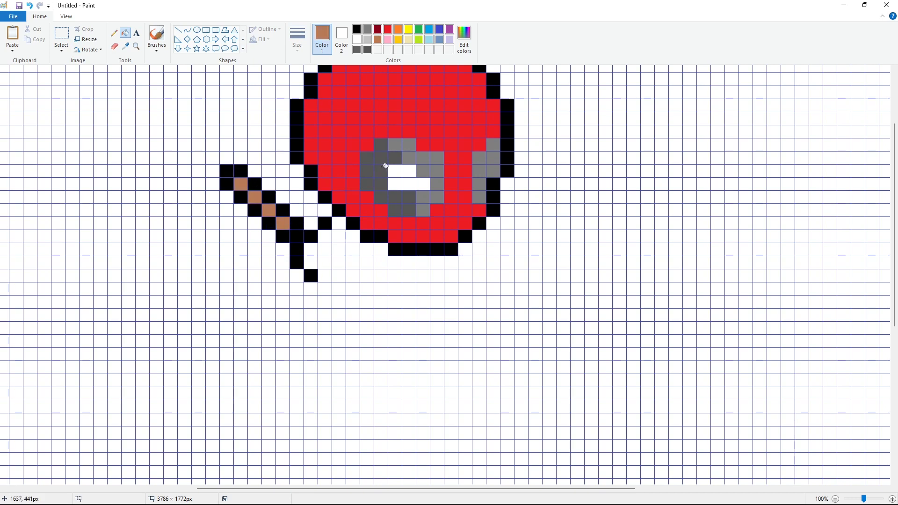
Step: Switch to black and draw a line of cells descending down-left below the stick
{"action": "left_click", "coordinate": [357, 29]}
{"action": "left_click", "coordinate": [282, 276]}
{"action": "left_click", "coordinate": [282, 289]}
{"action": "left_click", "coordinate": [268, 302]}
{"action": "left_click", "coordinate": [268, 315]}
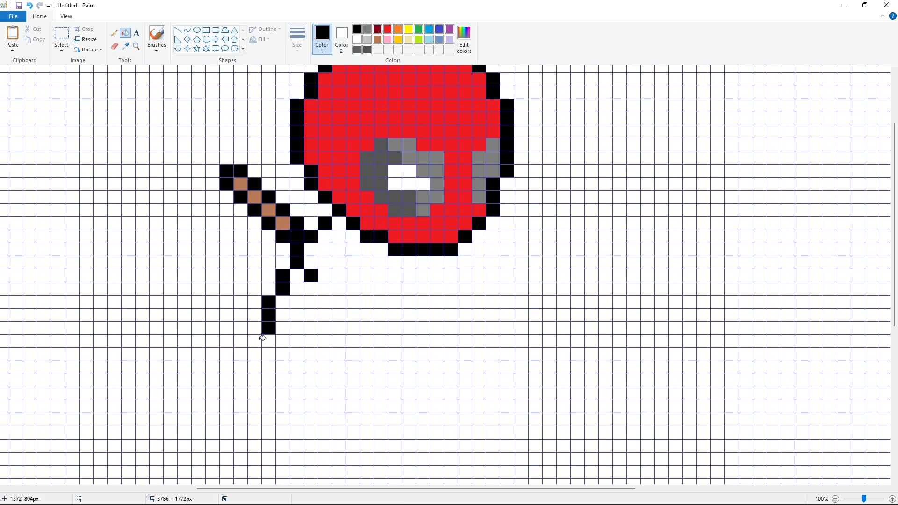
Step: Continue the black line straight down and then right along a bottom row
{"action": "left_click", "coordinate": [255, 342]}
{"action": "left_click", "coordinate": [255, 354]}
{"action": "left_click", "coordinate": [255, 368]}
{"action": "left_click", "coordinate": [255, 381]}
{"action": "left_click", "coordinate": [255, 394]}
{"action": "left_click", "coordinate": [255, 406]}
{"action": "left_click", "coordinate": [268, 420]}
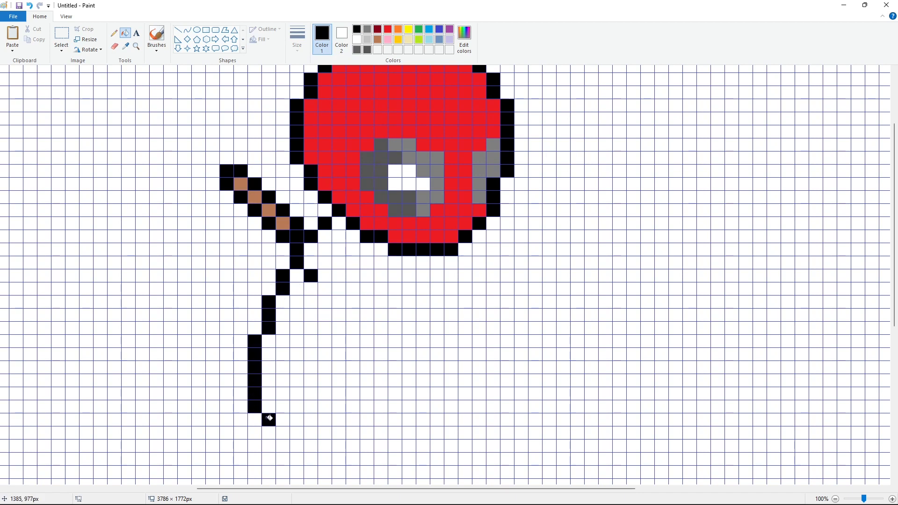
{"action": "left_click", "coordinate": [282, 433]}
{"action": "left_click", "coordinate": [296, 432]}
{"action": "left_click", "coordinate": [310, 432]}
{"action": "left_click", "coordinate": [325, 433]}
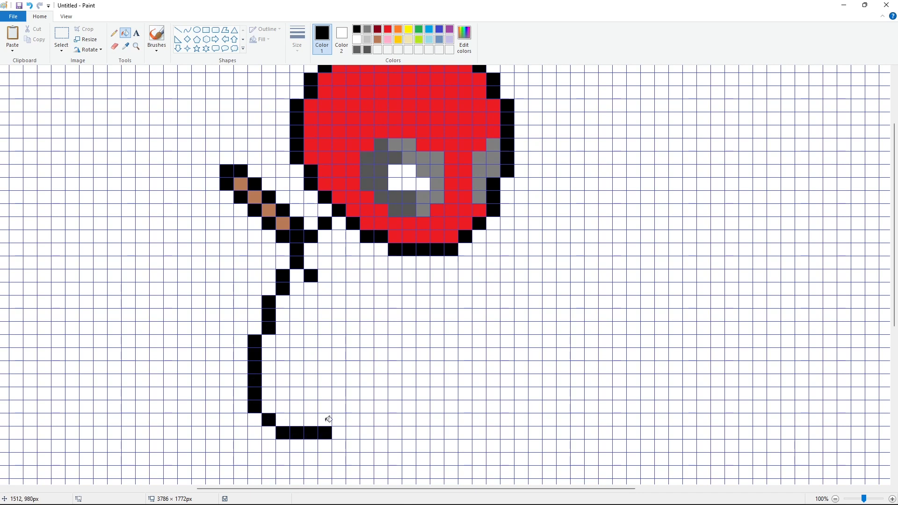
Step: Draw a black outline of cells running down and left from beneath the circle
{"action": "left_click", "coordinate": [369, 262]}
{"action": "left_click", "coordinate": [367, 276]}
{"action": "left_click", "coordinate": [381, 289]}
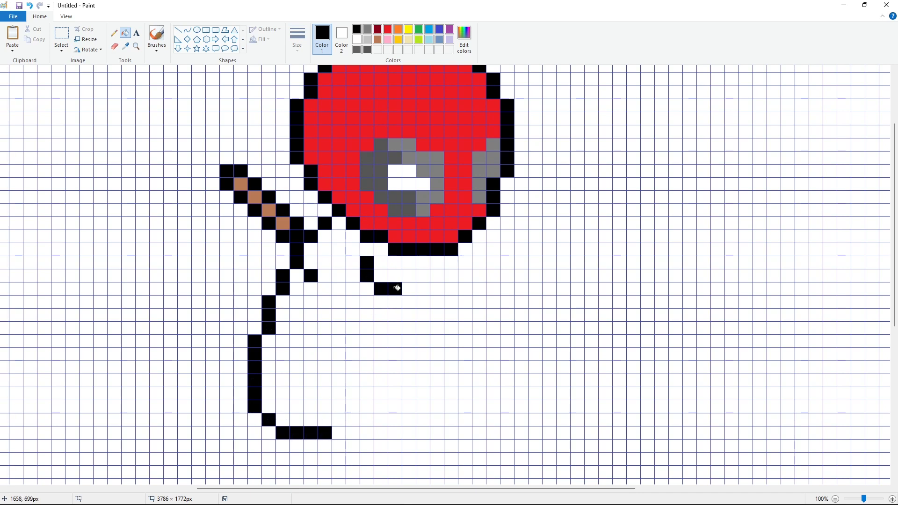
{"action": "left_click", "coordinate": [354, 288]}
{"action": "left_click", "coordinate": [339, 302]}
{"action": "left_click", "coordinate": [339, 315]}
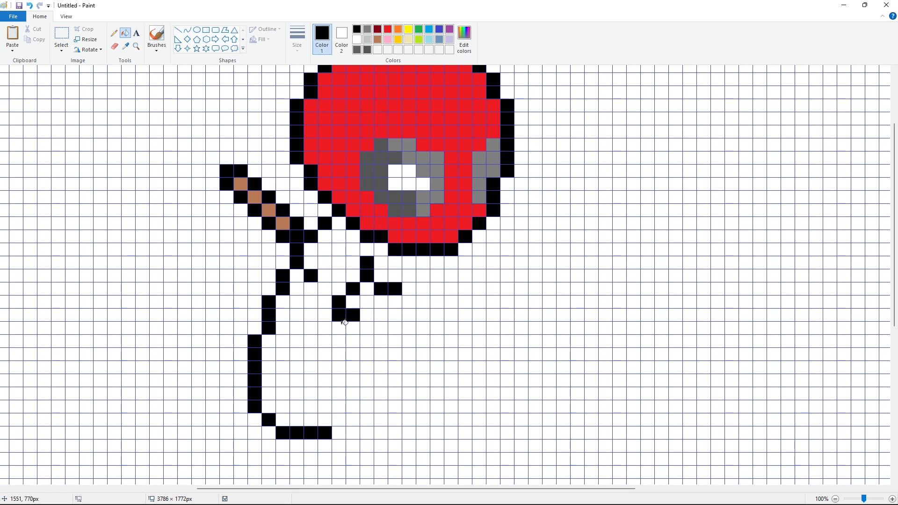
{"action": "left_click", "coordinate": [325, 328]}
{"action": "left_click", "coordinate": [311, 342]}
{"action": "left_click", "coordinate": [311, 356]}
Step: Outline a small black hook shape at the lower end of the inner line
{"action": "left_click", "coordinate": [324, 380]}
{"action": "left_click", "coordinate": [327, 392]}
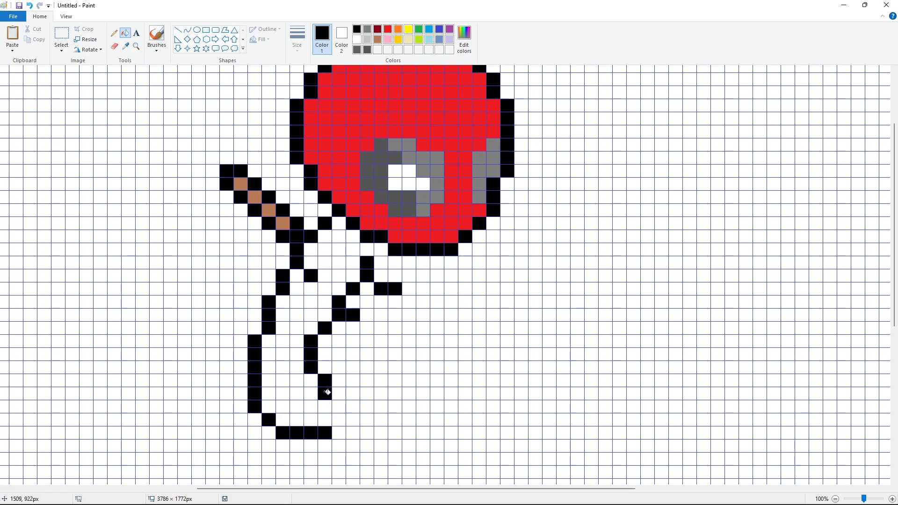
{"action": "left_click", "coordinate": [340, 396]}
{"action": "left_click", "coordinate": [339, 405]}
{"action": "left_click", "coordinate": [338, 415]}
{"action": "left_click", "coordinate": [325, 418]}
{"action": "left_click", "coordinate": [311, 419]}
{"action": "left_click", "coordinate": [311, 407]}
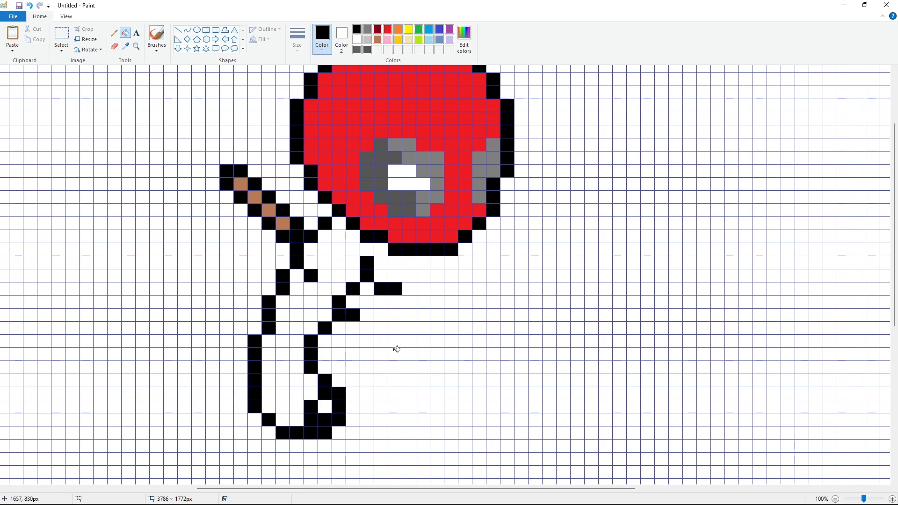
Step: Draw a black line rising up-right from the hook and turning across toward the right
{"action": "left_click", "coordinate": [350, 380]}
{"action": "left_click", "coordinate": [354, 367]}
{"action": "left_click", "coordinate": [368, 354]}
{"action": "left_click", "coordinate": [367, 341]}
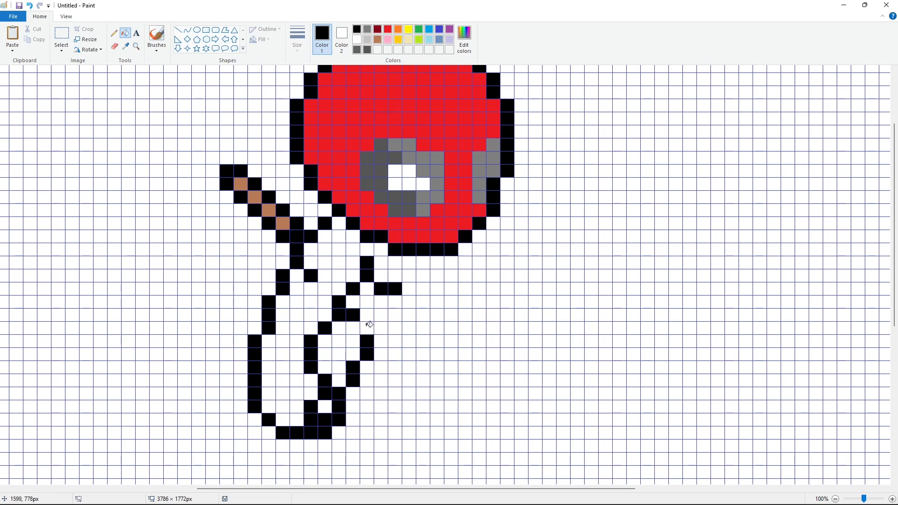
{"action": "left_click", "coordinate": [368, 323]}
{"action": "left_click", "coordinate": [381, 342]}
{"action": "left_click", "coordinate": [395, 354]}
{"action": "left_click", "coordinate": [423, 353]}
Step: Outline a small black rectangle and draw a vertical black line down the figure's right side
{"action": "left_click", "coordinate": [423, 368]}
{"action": "left_click", "coordinate": [437, 340]}
{"action": "left_click", "coordinate": [451, 341]}
{"action": "left_click", "coordinate": [464, 340]}
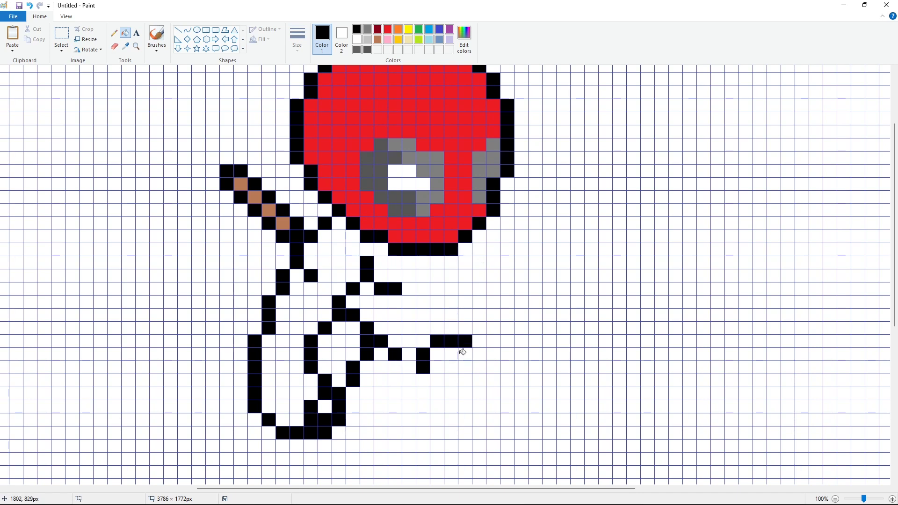
{"action": "left_click", "coordinate": [437, 381]}
{"action": "left_click", "coordinate": [451, 380]}
{"action": "left_click", "coordinate": [465, 381]}
{"action": "left_click", "coordinate": [479, 367]}
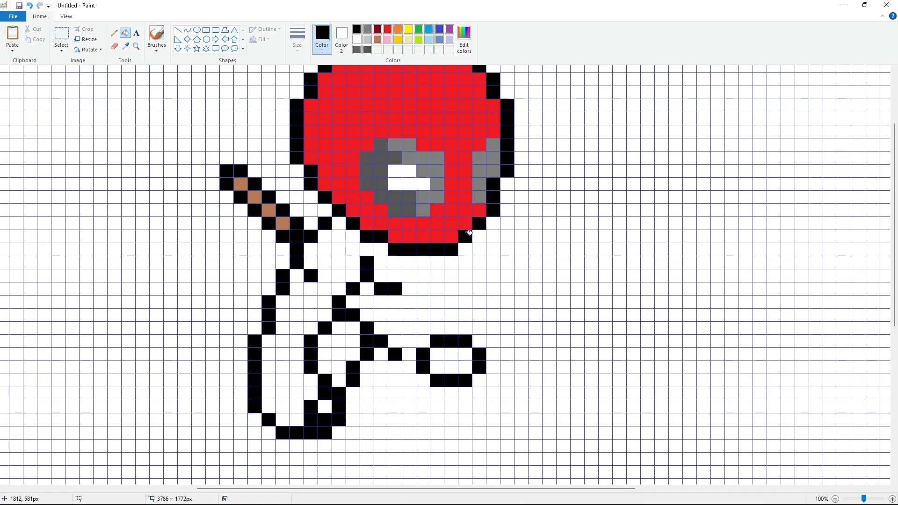
{"action": "left_click_drag", "start_coordinate": [491, 263], "coordinate": [492, 378]}
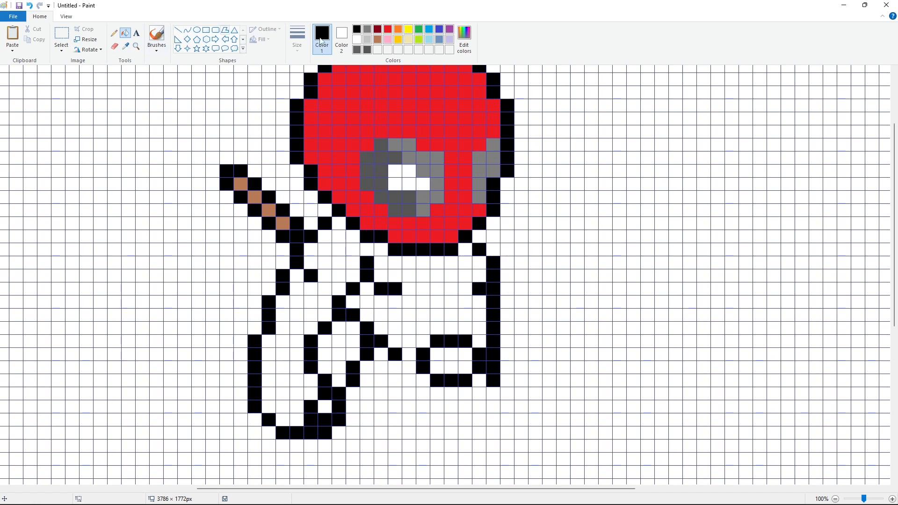
Step: Switch to dark gray and shade a horizontal band and several cells along the left arm
{"action": "left_click", "coordinate": [367, 50]}
{"action": "left_click", "coordinate": [297, 368]}
{"action": "left_click", "coordinate": [284, 368]}
{"action": "left_click", "coordinate": [272, 365]}
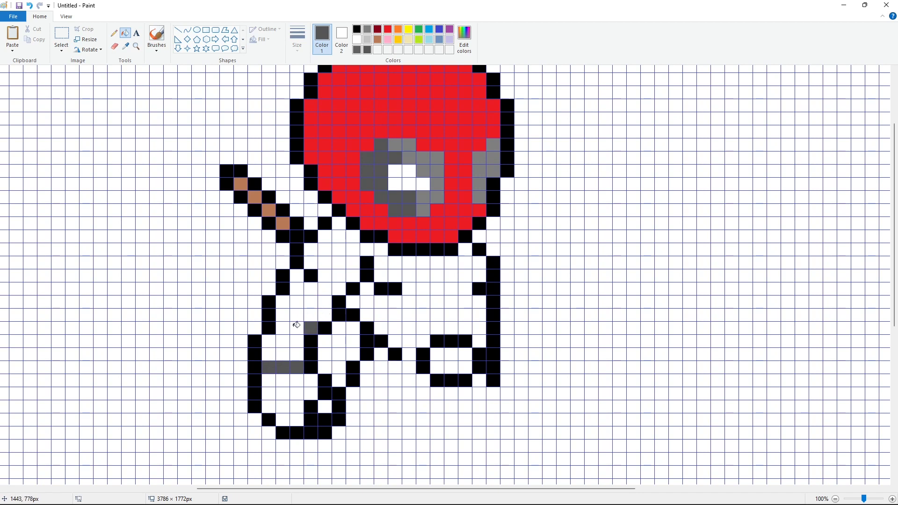
{"action": "left_click", "coordinate": [296, 327]}
{"action": "left_click", "coordinate": [296, 314]}
{"action": "left_click", "coordinate": [283, 314]}
{"action": "left_click", "coordinate": [285, 302]}
{"action": "left_click", "coordinate": [312, 289]}
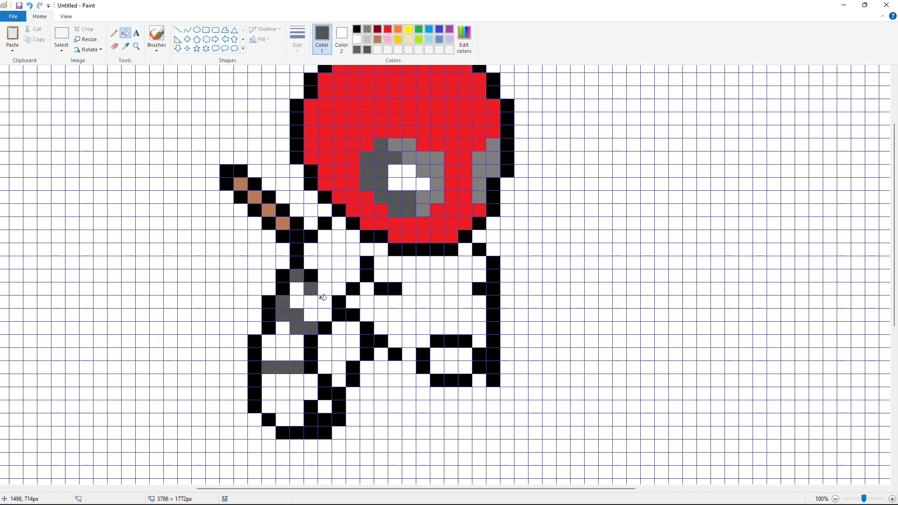
Step: Fill the torso area beneath the circle with dark gray cells
{"action": "left_click", "coordinate": [381, 276]}
{"action": "left_click", "coordinate": [381, 263]}
{"action": "left_click", "coordinate": [380, 250]}
{"action": "left_click", "coordinate": [338, 223]}
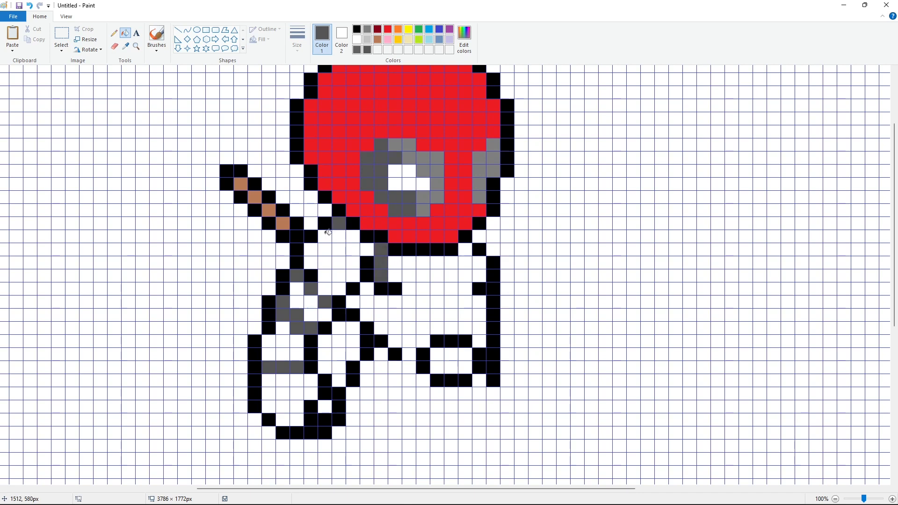
{"action": "left_click", "coordinate": [325, 236]}
{"action": "left_click", "coordinate": [338, 236]}
{"action": "left_click", "coordinate": [353, 236]}
{"action": "left_click", "coordinate": [367, 249]}
{"action": "left_click", "coordinate": [352, 250]}
{"action": "left_click", "coordinate": [338, 249]}
{"action": "left_click", "coordinate": [325, 249]}
{"action": "left_click", "coordinate": [310, 249]}
{"action": "left_click", "coordinate": [311, 262]}
{"action": "left_click", "coordinate": [325, 262]}
{"action": "left_click", "coordinate": [339, 262]}
{"action": "left_click", "coordinate": [353, 262]}
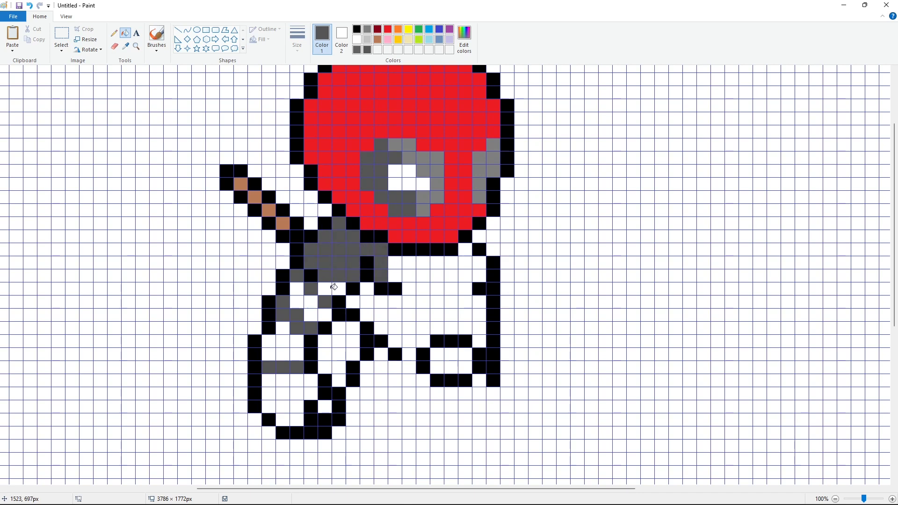
Step: Add dark gray cells to the body's middle and along the inside of the right vertical line
{"action": "left_click", "coordinate": [395, 302]}
{"action": "left_click", "coordinate": [395, 315]}
{"action": "left_click", "coordinate": [396, 325]}
{"action": "left_click", "coordinate": [380, 328]}
{"action": "left_click", "coordinate": [381, 315]}
{"action": "left_click", "coordinate": [381, 302]}
{"action": "left_click", "coordinate": [367, 302]}
{"action": "left_click", "coordinate": [367, 288]}
{"action": "left_click", "coordinate": [367, 315]}
{"action": "left_click", "coordinate": [358, 300]}
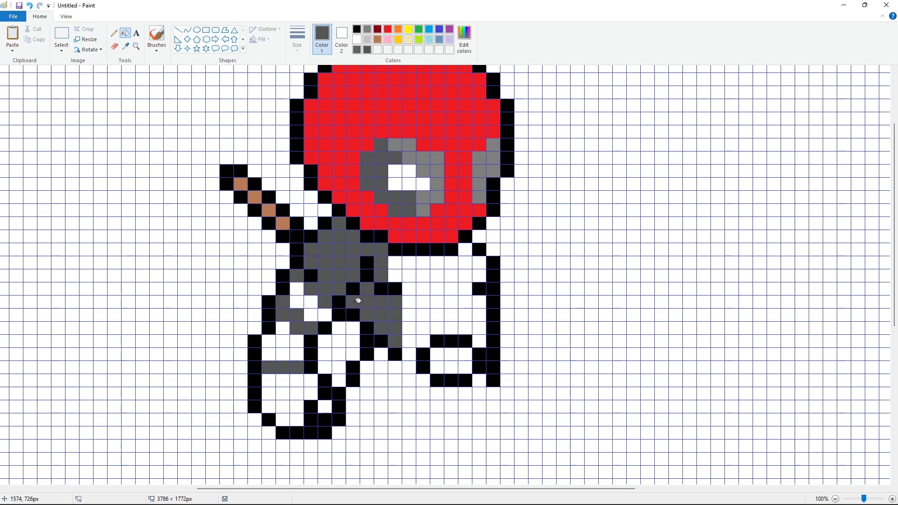
{"action": "left_click", "coordinate": [478, 262]}
{"action": "left_click", "coordinate": [478, 275]}
{"action": "left_click", "coordinate": [479, 301]}
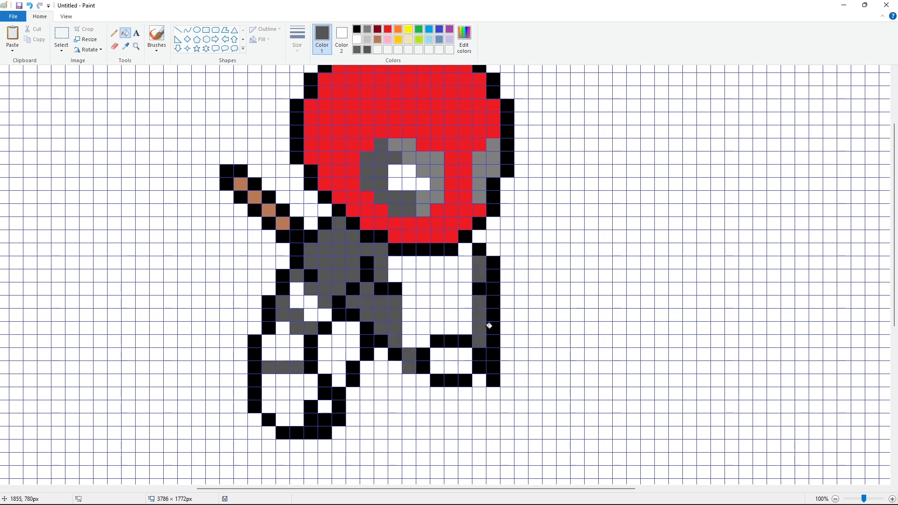
Step: Switch to red and fill the right part of the body and the small rectangle with red cells
{"action": "left_click", "coordinate": [388, 29]}
{"action": "left_click", "coordinate": [450, 358]}
{"action": "left_click", "coordinate": [395, 263]}
{"action": "left_click", "coordinate": [409, 263]}
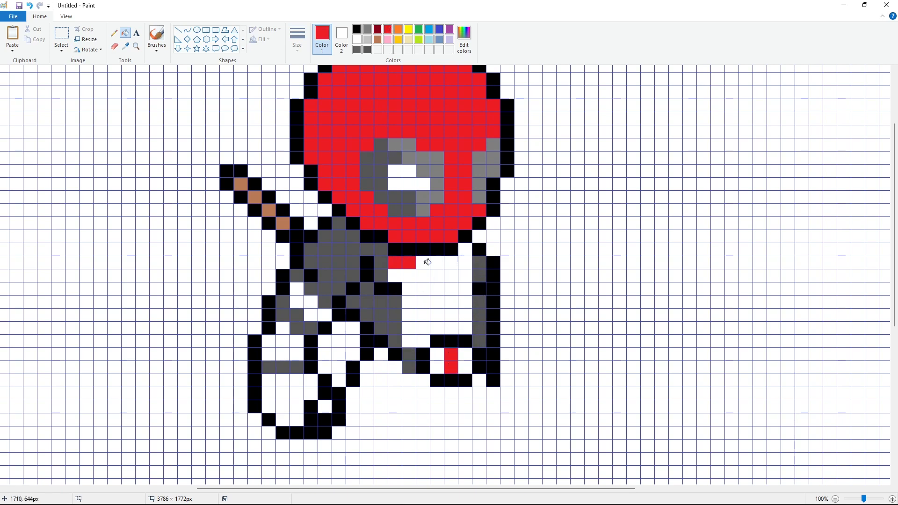
{"action": "left_click", "coordinate": [423, 262]}
{"action": "left_click", "coordinate": [437, 262]}
{"action": "left_click", "coordinate": [451, 262]}
{"action": "left_click", "coordinate": [465, 262]}
{"action": "left_click", "coordinate": [465, 250]}
{"action": "left_click", "coordinate": [451, 276]}
{"action": "left_click", "coordinate": [423, 275]}
{"action": "left_click", "coordinate": [395, 275]}
{"action": "left_click", "coordinate": [423, 289]}
{"action": "left_click", "coordinate": [465, 289]}
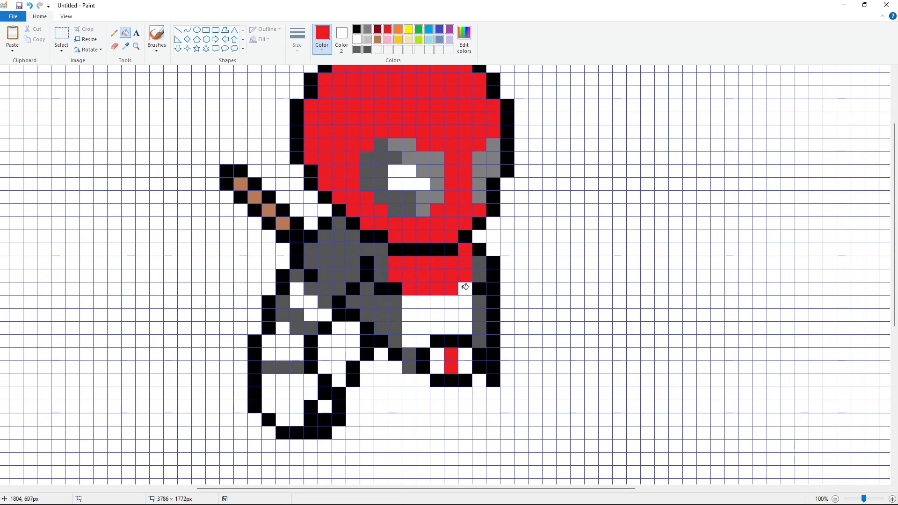
{"action": "left_click", "coordinate": [465, 315]}
{"action": "left_click", "coordinate": [437, 301]}
{"action": "left_click", "coordinate": [409, 301]}
{"action": "left_click", "coordinate": [424, 302]}
{"action": "left_click", "coordinate": [409, 316]}
{"action": "left_click", "coordinate": [437, 316]}
{"action": "left_click", "coordinate": [465, 330]}
{"action": "left_click", "coordinate": [451, 330]}
{"action": "left_click", "coordinate": [423, 330]}
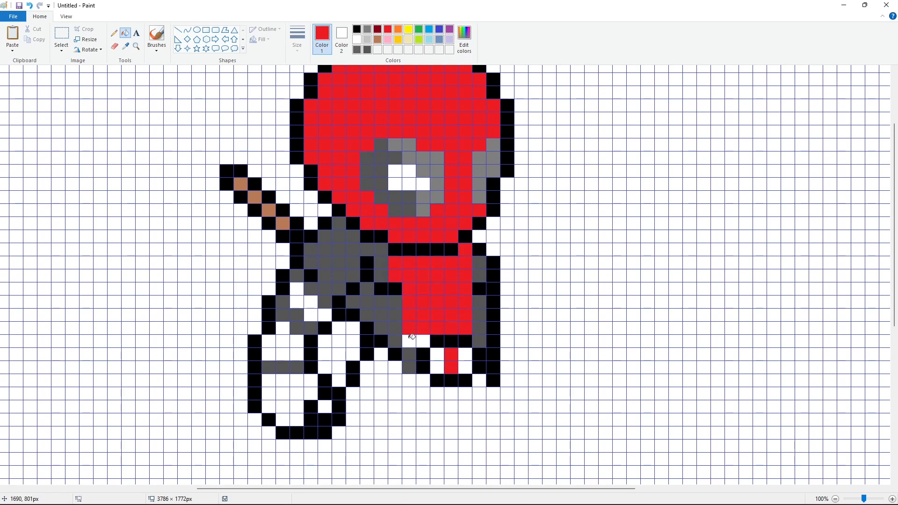
{"action": "left_click", "coordinate": [423, 343]}
Step: Fill cells along the left arm and lower body with red
{"action": "left_click", "coordinate": [297, 289]}
{"action": "left_click", "coordinate": [297, 302]}
{"action": "left_click", "coordinate": [311, 301]}
{"action": "left_click", "coordinate": [311, 315]}
{"action": "left_click", "coordinate": [325, 315]}
{"action": "left_click", "coordinate": [339, 328]}
{"action": "left_click", "coordinate": [352, 328]}
{"action": "left_click", "coordinate": [283, 329]}
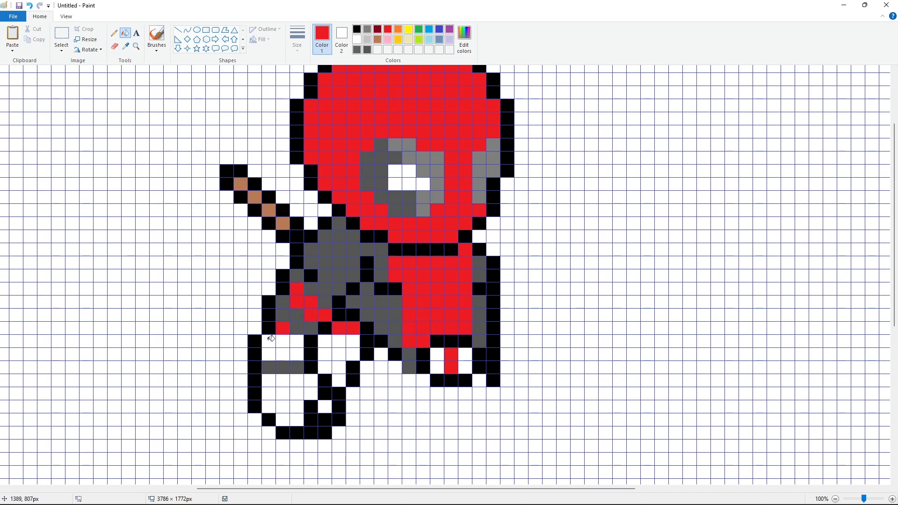
{"action": "left_click", "coordinate": [340, 341]}
{"action": "left_click", "coordinate": [353, 340]}
{"action": "left_click", "coordinate": [353, 354]}
{"action": "left_click", "coordinate": [339, 354]}
{"action": "left_click", "coordinate": [325, 354]}
{"action": "left_click", "coordinate": [297, 355]}
{"action": "left_click", "coordinate": [287, 352]}
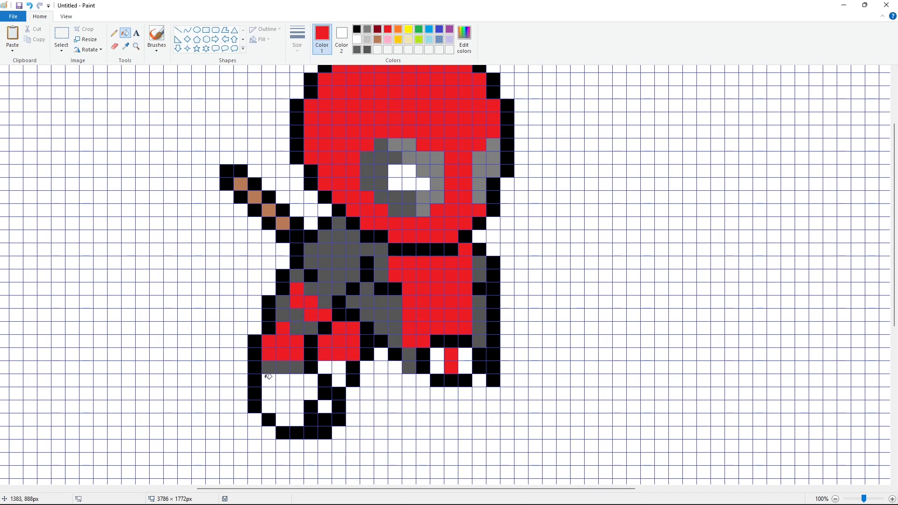
Step: Fill the lower-left leg area with red cells
{"action": "left_click", "coordinate": [268, 380]}
{"action": "left_click", "coordinate": [310, 380]}
{"action": "left_click", "coordinate": [338, 367]}
{"action": "left_click", "coordinate": [324, 407]}
{"action": "left_click", "coordinate": [310, 394]}
{"action": "left_click", "coordinate": [282, 394]}
{"action": "left_click", "coordinate": [268, 407]}
{"action": "left_click", "coordinate": [297, 413]}
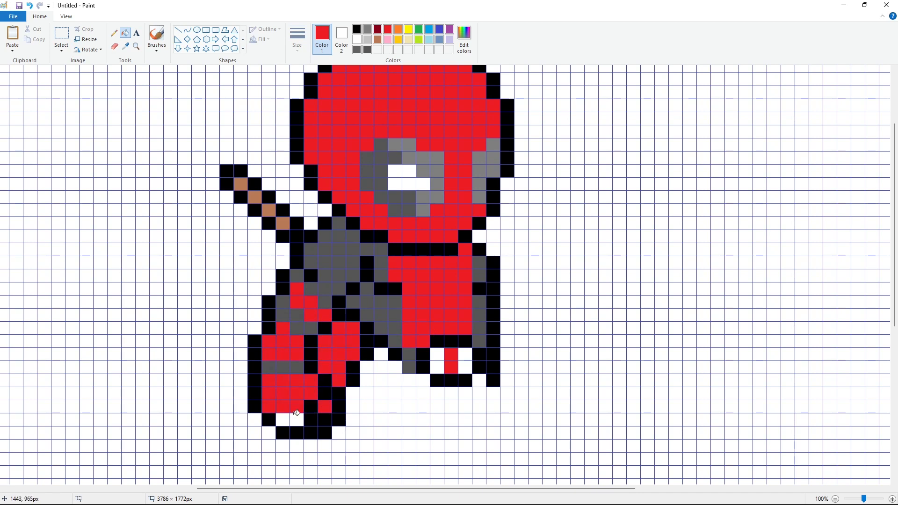
{"action": "left_click", "coordinate": [268, 419]}
{"action": "left_click", "coordinate": [282, 419]}
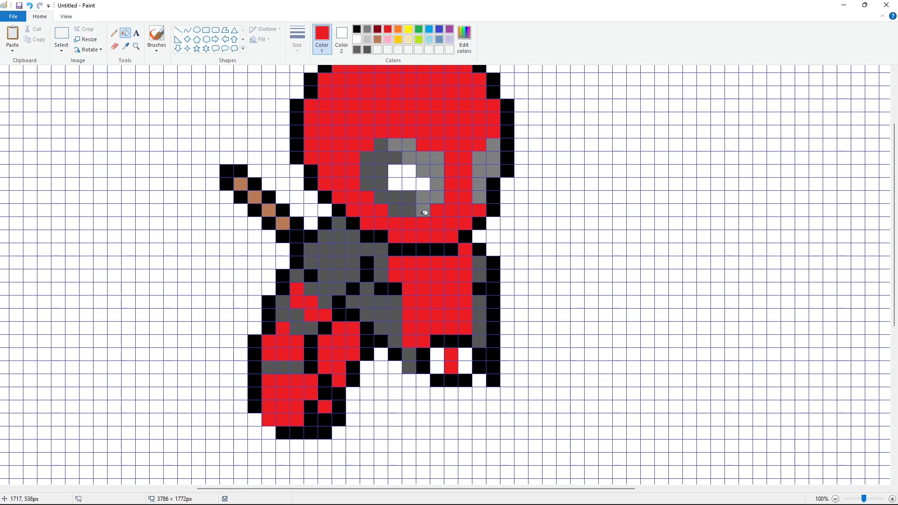
Step: Repaint several red cells in the lower middle of the body back to white
{"action": "left_click", "coordinate": [339, 329]}
{"action": "left_click", "coordinate": [353, 328]}
{"action": "left_click", "coordinate": [353, 341]}
{"action": "left_click", "coordinate": [339, 341]}
{"action": "left_click", "coordinate": [324, 354]}
{"action": "left_click", "coordinate": [339, 367]}
{"action": "left_click", "coordinate": [331, 366]}
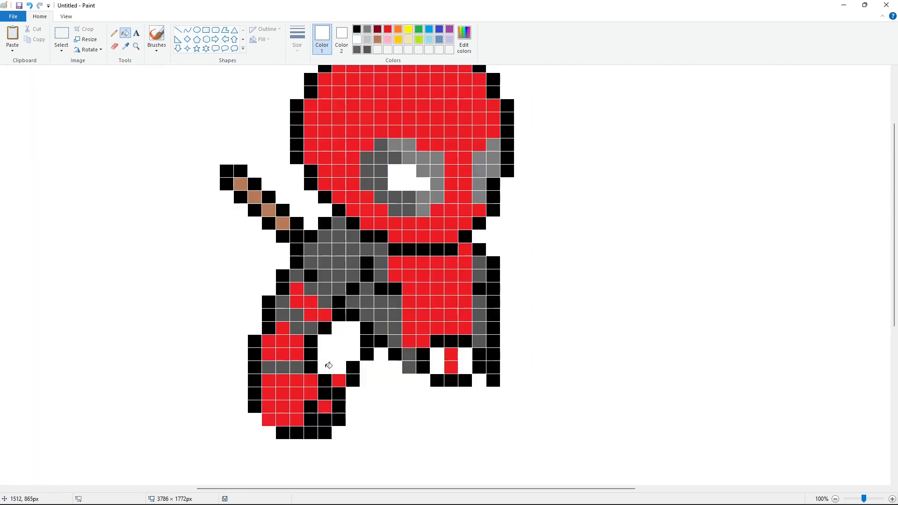
{"action": "key", "text": "ctrl+z"}
{"action": "left_click", "coordinate": [324, 367]}
{"action": "left_click", "coordinate": [338, 380]}
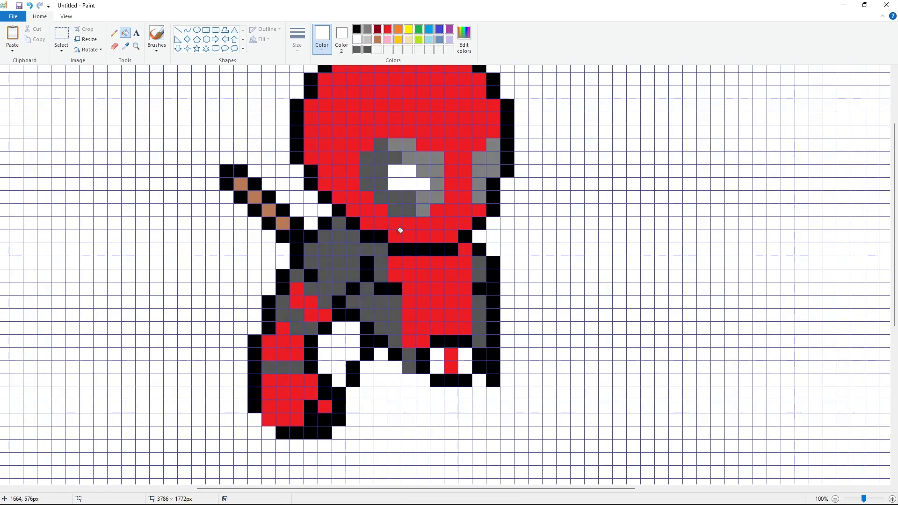
Step: Switch to black and draw a long vertical line down from the figure's right side
{"action": "left_click", "coordinate": [369, 50]}
{"action": "left_click", "coordinate": [495, 406]}
{"action": "left_click", "coordinate": [494, 420]}
{"action": "left_click", "coordinate": [495, 432]}
{"action": "left_click", "coordinate": [494, 445]}
{"action": "left_click", "coordinate": [494, 459]}
{"action": "left_click", "coordinate": [494, 471]}
{"action": "left_click", "coordinate": [493, 482]}
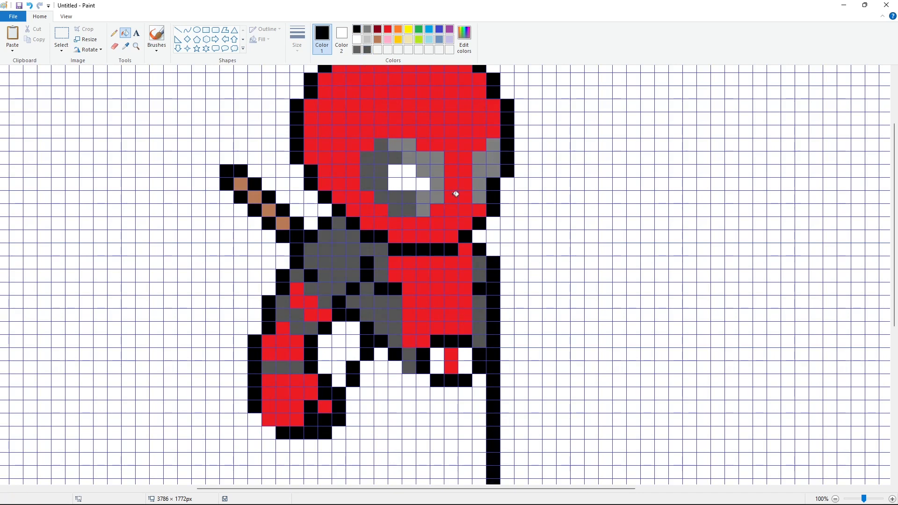
Step: Draw a black outline stepping out and down-right from the upper end of the vertical line
{"action": "scroll", "coordinate": [536, 288], "scroll_direction": "down", "scroll_amount": 2}
{"action": "left_click", "coordinate": [509, 197]}
{"action": "left_click", "coordinate": [508, 211]}
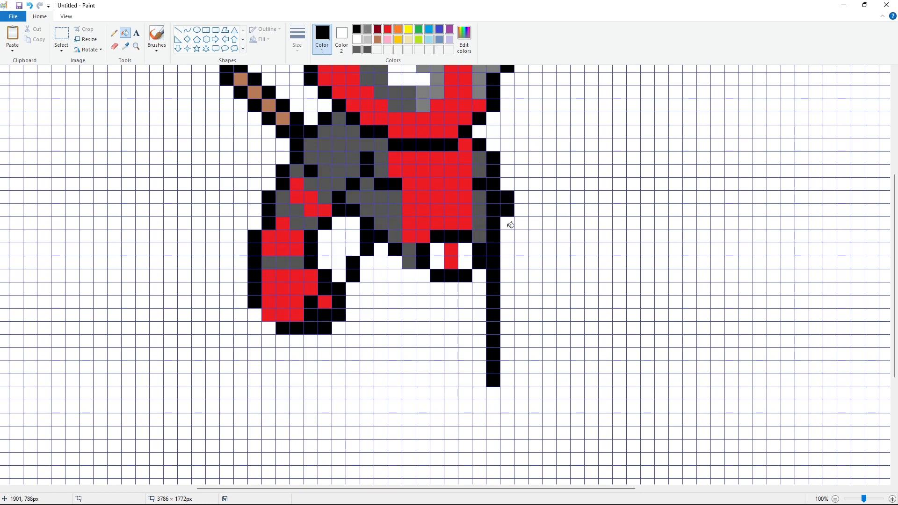
{"action": "left_click", "coordinate": [510, 225]}
{"action": "left_click", "coordinate": [520, 236]}
{"action": "left_click", "coordinate": [522, 250]}
{"action": "left_click", "coordinate": [522, 263]}
{"action": "left_click", "coordinate": [524, 273]}
{"action": "left_click", "coordinate": [534, 289]}
{"action": "left_click", "coordinate": [534, 301]}
{"action": "left_click", "coordinate": [534, 315]}
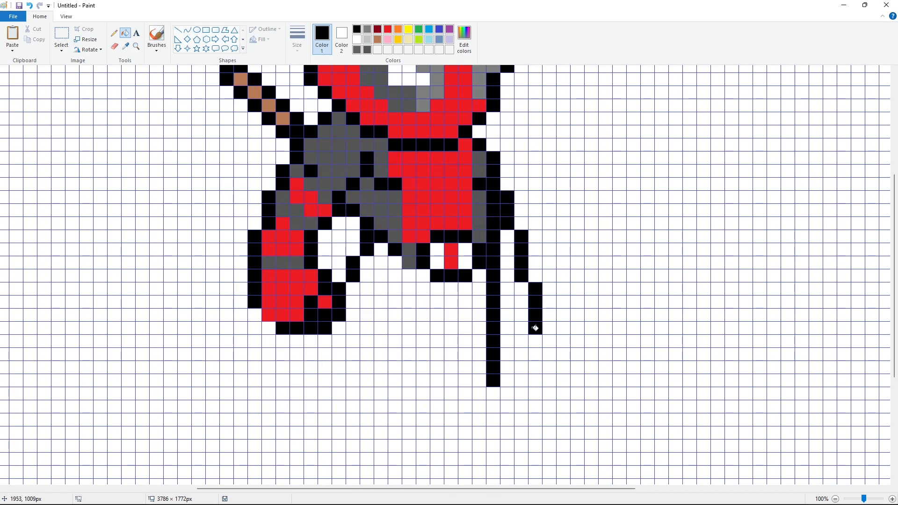
Step: Close the narrow leg outline with black cells along its bottom and back up its inner side
{"action": "left_click", "coordinate": [521, 329]}
{"action": "left_click", "coordinate": [507, 328]}
{"action": "left_click", "coordinate": [508, 314]}
{"action": "left_click", "coordinate": [508, 302]}
{"action": "left_click", "coordinate": [356, 49]}
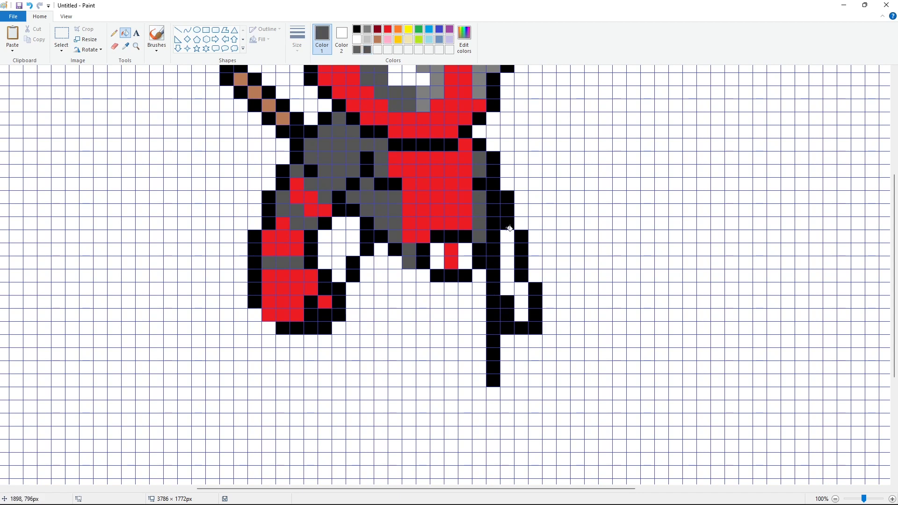
Step: Fill the narrow leg outline with gray cells near its top and middle and red cells below
{"action": "left_click", "coordinate": [507, 237]}
{"action": "left_click", "coordinate": [507, 275]}
{"action": "left_click", "coordinate": [388, 29]}
{"action": "left_click", "coordinate": [507, 253]}
{"action": "left_click", "coordinate": [519, 310]}
{"action": "scroll", "coordinate": [581, 271], "scroll_direction": "up", "scroll_amount": 2}
{"action": "scroll", "coordinate": [582, 270], "scroll_direction": "down", "scroll_amount": 2}
Step: Switch to black and draw the left leg outline stepping down-left, across the bottom and back up
{"action": "left_click", "coordinate": [356, 29]}
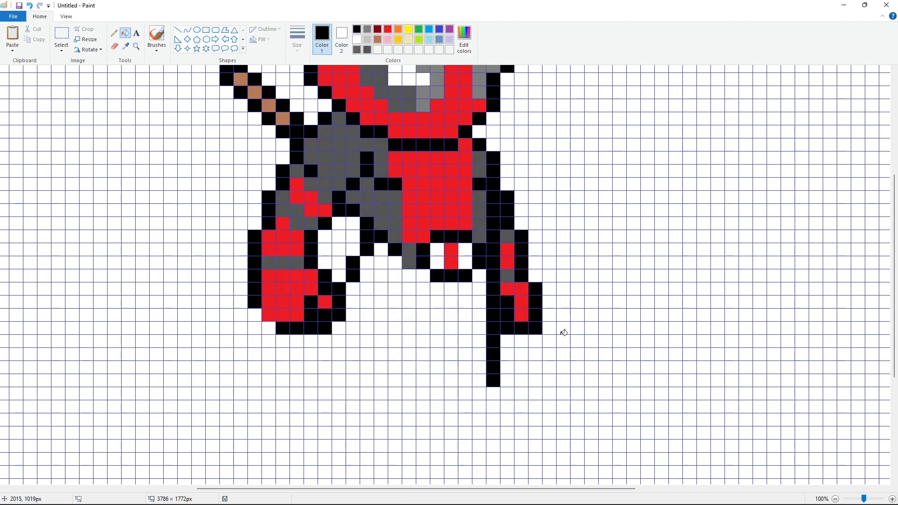
{"action": "left_click", "coordinate": [311, 341]}
{"action": "left_click", "coordinate": [310, 353]}
{"action": "left_click", "coordinate": [311, 366]}
{"action": "left_click", "coordinate": [297, 380]}
{"action": "left_click", "coordinate": [297, 393]}
{"action": "left_click", "coordinate": [298, 405]}
{"action": "left_click", "coordinate": [283, 420]}
{"action": "left_click", "coordinate": [283, 433]}
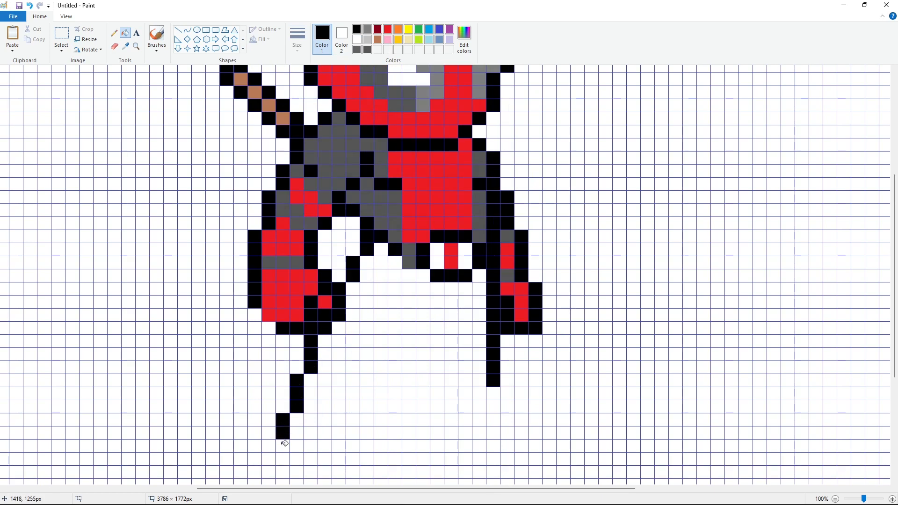
{"action": "left_click", "coordinate": [283, 446]}
{"action": "left_click", "coordinate": [285, 457]}
{"action": "left_click", "coordinate": [297, 458]}
{"action": "left_click", "coordinate": [311, 458]}
{"action": "left_click", "coordinate": [325, 458]}
{"action": "left_click", "coordinate": [339, 459]}
{"action": "left_click", "coordinate": [353, 459]}
{"action": "left_click", "coordinate": [353, 446]}
{"action": "left_click", "coordinate": [354, 432]}
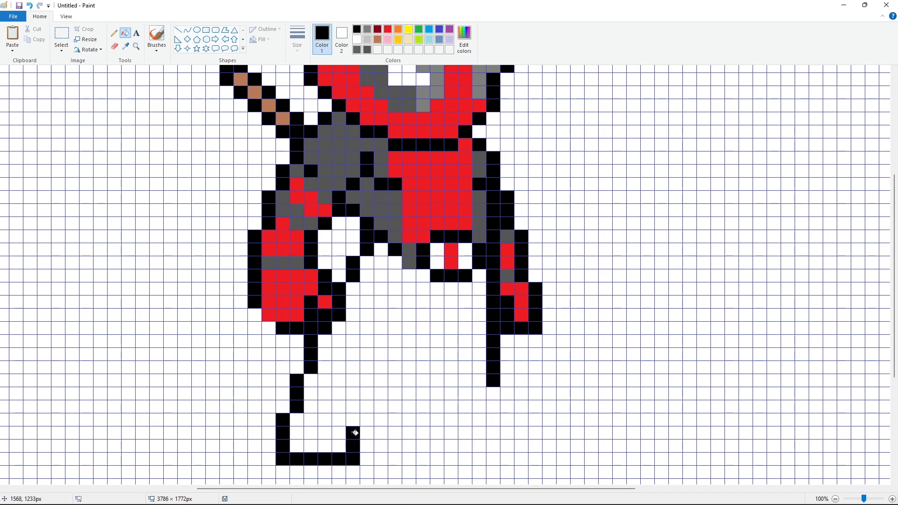
Step: Draw a black diagonal line stepping up-right from the left leg's inner side to the crotch
{"action": "left_click", "coordinate": [367, 420]}
{"action": "left_click", "coordinate": [367, 406]}
{"action": "left_click", "coordinate": [381, 393]}
{"action": "left_click", "coordinate": [381, 380]}
{"action": "left_click", "coordinate": [395, 367]}
{"action": "left_click", "coordinate": [409, 354]}
{"action": "left_click", "coordinate": [411, 340]}
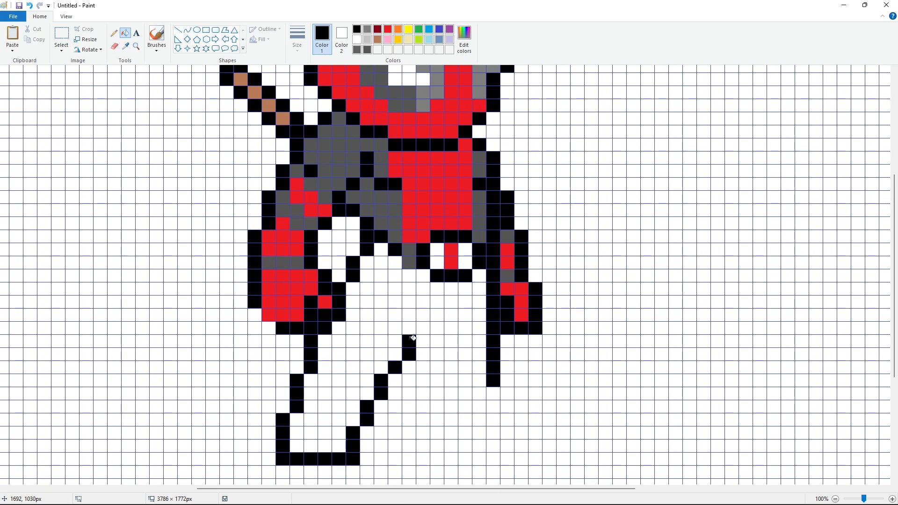
{"action": "left_click", "coordinate": [424, 329]}
{"action": "left_click", "coordinate": [423, 315]}
{"action": "left_click", "coordinate": [423, 302]}
{"action": "left_click", "coordinate": [438, 315]}
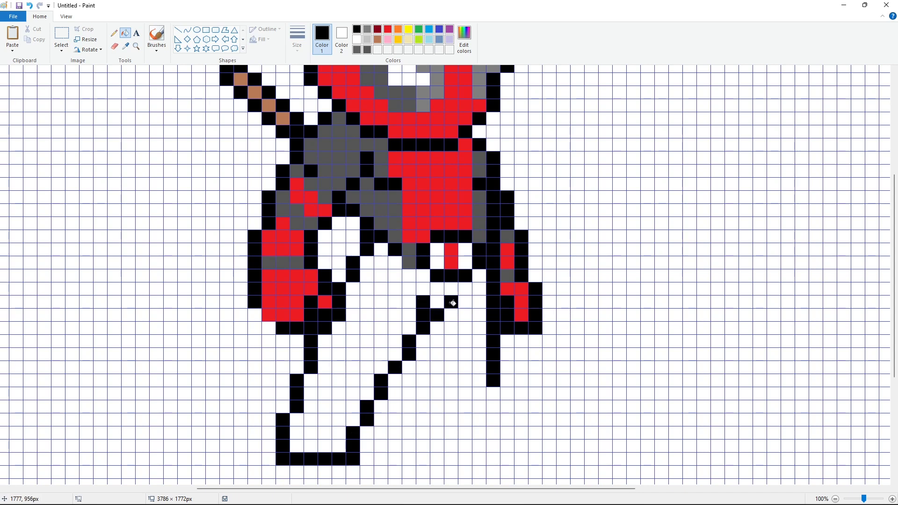
Step: Draw the right leg outline in black down from the crotch, across the foot and back up
{"action": "left_click", "coordinate": [423, 342]}
{"action": "left_click", "coordinate": [423, 355]}
{"action": "left_click", "coordinate": [423, 368]}
{"action": "left_click", "coordinate": [424, 381]}
{"action": "left_click", "coordinate": [423, 394]}
{"action": "left_click", "coordinate": [423, 407]}
{"action": "left_click", "coordinate": [423, 420]}
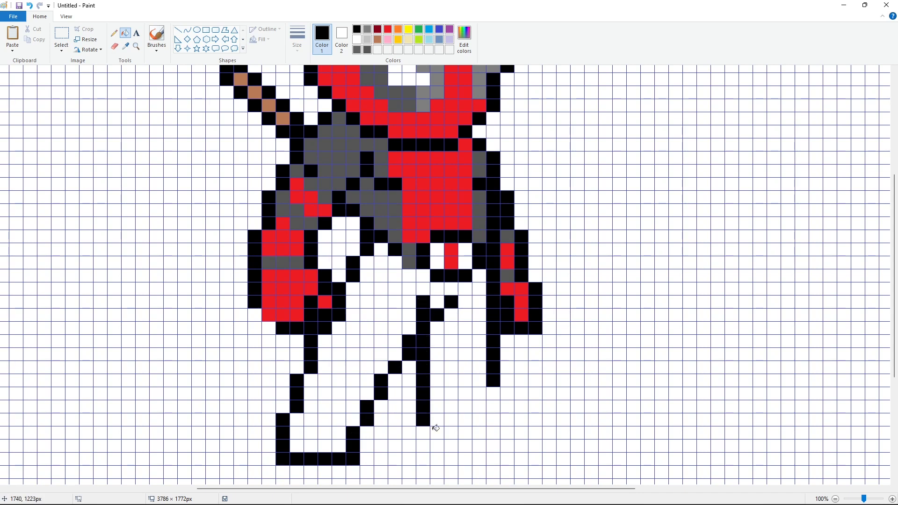
{"action": "left_click", "coordinate": [454, 443]}
{"action": "left_click", "coordinate": [465, 446]}
{"action": "left_click", "coordinate": [480, 445]}
{"action": "left_click", "coordinate": [493, 446]}
{"action": "left_click", "coordinate": [507, 446]}
{"action": "left_click", "coordinate": [521, 445]}
{"action": "left_click", "coordinate": [521, 433]}
{"action": "left_click", "coordinate": [507, 419]}
{"action": "left_click", "coordinate": [493, 403]}
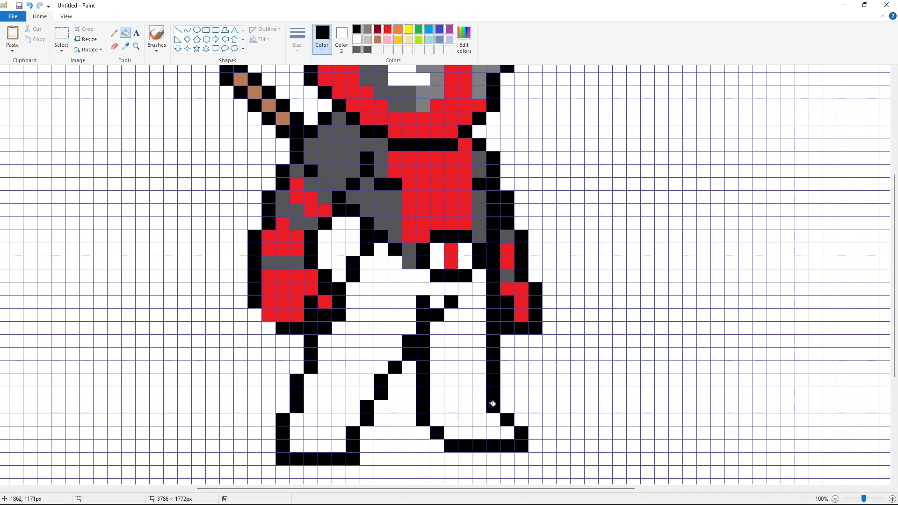
Step: Add small black knee marks inside both leg outlines
{"action": "scroll", "coordinate": [492, 403], "scroll_direction": "up", "scroll_amount": 2}
{"action": "scroll", "coordinate": [435, 359], "scroll_direction": "down", "scroll_amount": 5}
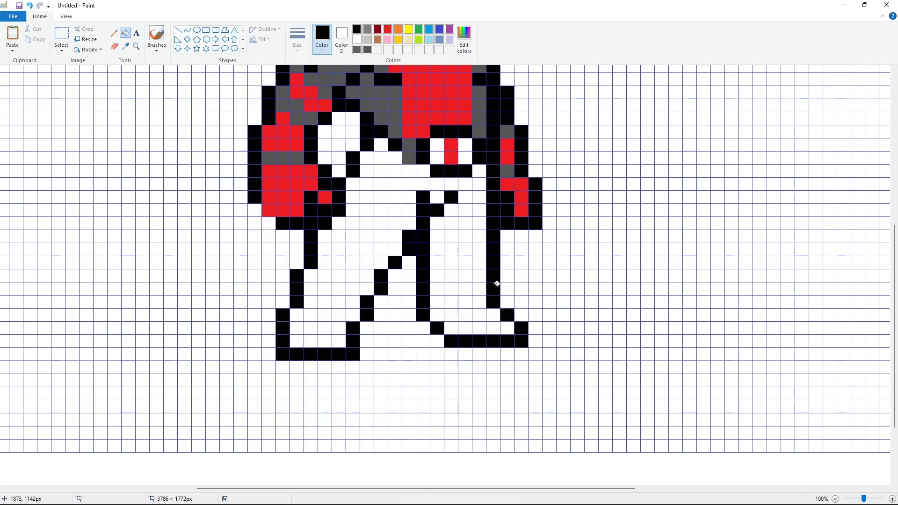
{"action": "left_click", "coordinate": [480, 263]}
{"action": "left_click", "coordinate": [466, 263]}
{"action": "left_click", "coordinate": [466, 250]}
{"action": "scroll", "coordinate": [574, 331], "scroll_direction": "up", "scroll_amount": 2}
{"action": "scroll", "coordinate": [574, 332], "scroll_direction": "down", "scroll_amount": 2}
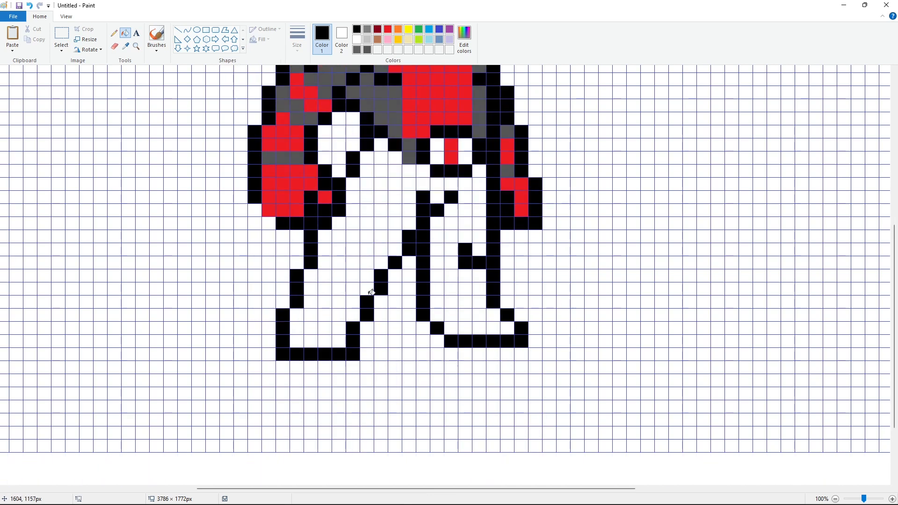
{"action": "left_click", "coordinate": [343, 262]}
{"action": "left_click", "coordinate": [340, 251]}
{"action": "left_click", "coordinate": [352, 263]}
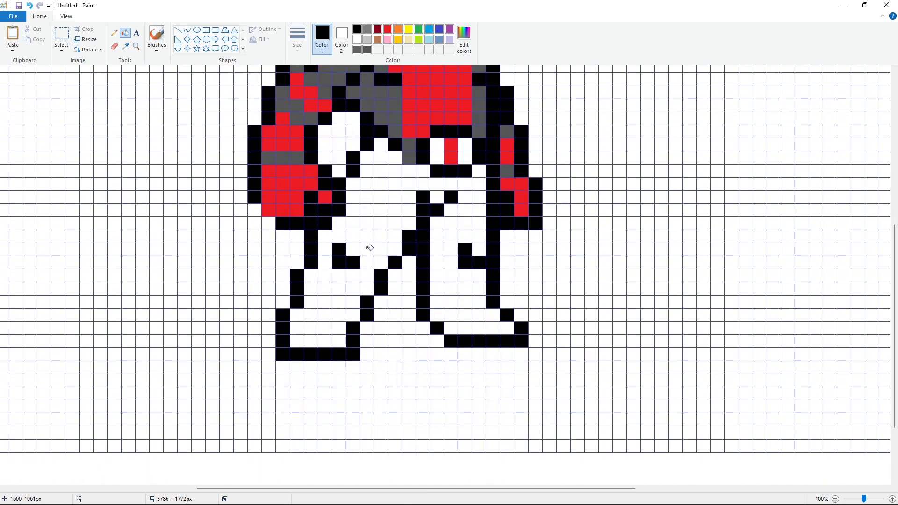
{"action": "left_click", "coordinate": [366, 250]}
Step: Switch to gray and fill cells in the lower body just above the left leg
{"action": "left_click", "coordinate": [367, 49]}
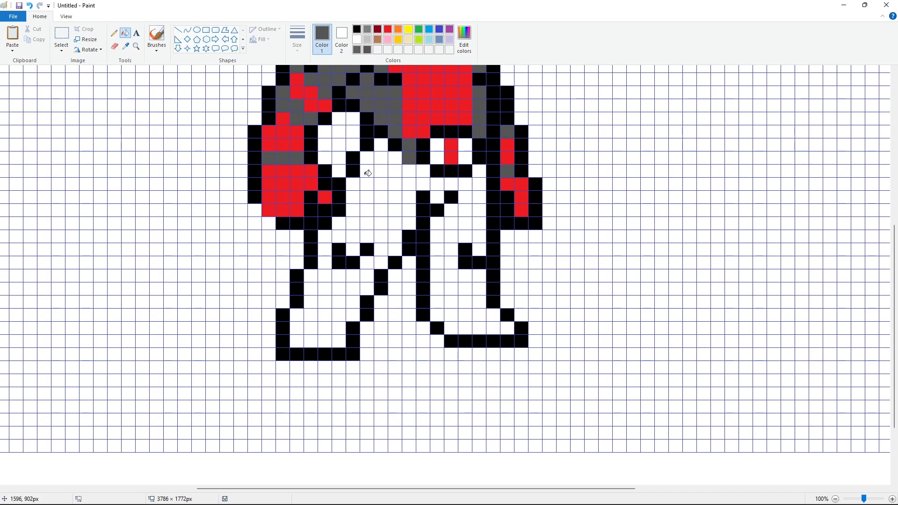
{"action": "left_click", "coordinate": [392, 162]}
{"action": "left_click", "coordinate": [380, 159]}
{"action": "left_click", "coordinate": [380, 145]}
{"action": "left_click", "coordinate": [367, 158]}
{"action": "left_click", "coordinate": [382, 170]}
{"action": "left_click", "coordinate": [369, 172]}
{"action": "left_click", "coordinate": [367, 185]}
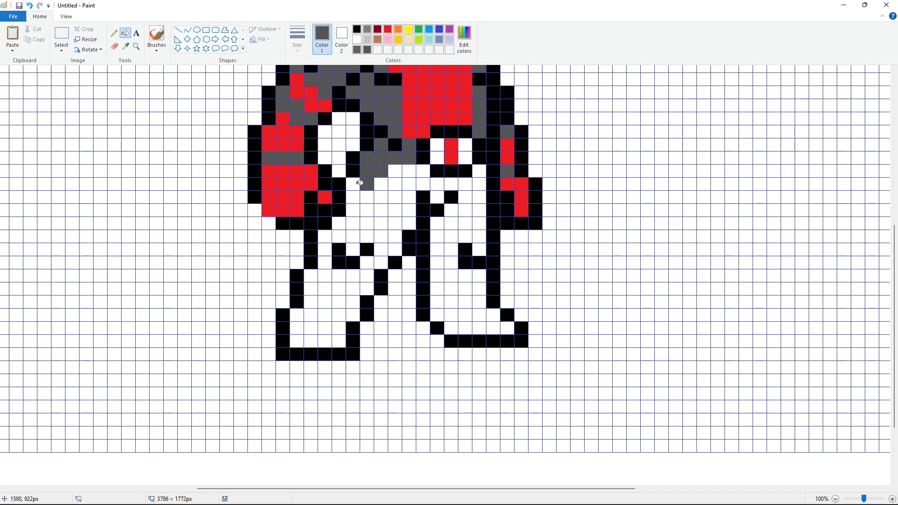
{"action": "left_click", "coordinate": [353, 184]}
{"action": "left_click", "coordinate": [354, 196]}
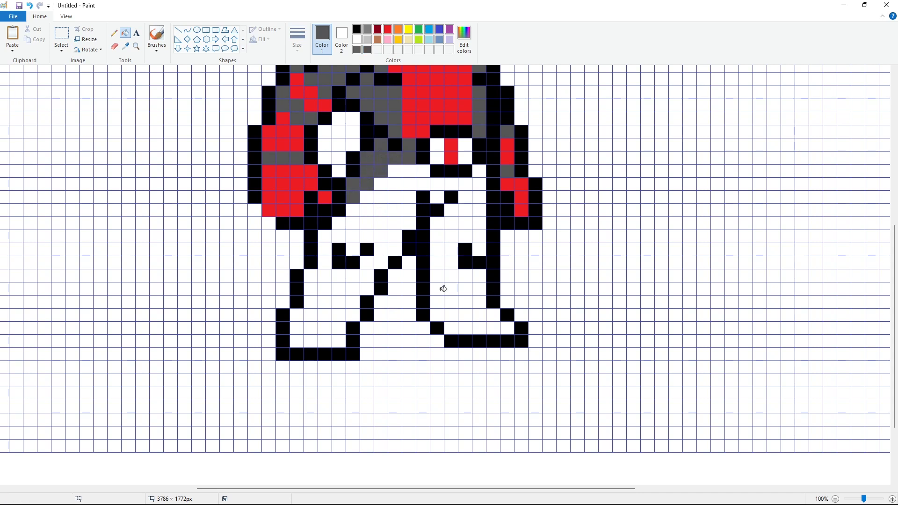
Step: Fill the lower part of the left leg with gray as a boot
{"action": "mouse_move", "coordinate": [311, 289]}
{"action": "left_mouse_down"}
{"action": "mouse_move", "coordinate": [351, 286]}
{"action": "mouse_move", "coordinate": [352, 302]}
{"action": "mouse_move", "coordinate": [302, 307]}
{"action": "mouse_move", "coordinate": [328, 311]}
{"action": "left_mouse_up"}
{"action": "left_click", "coordinate": [339, 314]}
{"action": "left_click", "coordinate": [353, 315]}
{"action": "left_click", "coordinate": [339, 329]}
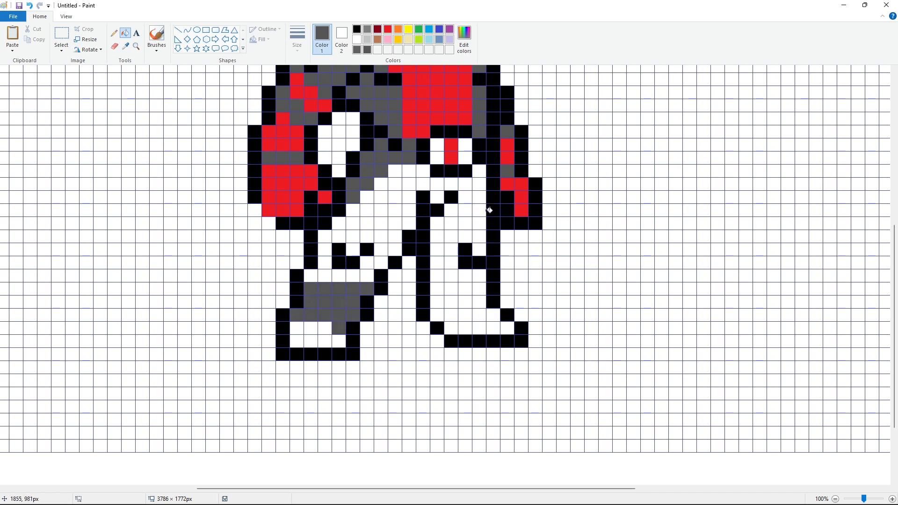
Step: Add a gray strip on the body's right side and fill the right leg's boot area with gray
{"action": "left_click", "coordinate": [481, 170]}
{"action": "left_click", "coordinate": [480, 183]}
{"action": "left_click", "coordinate": [479, 197]}
{"action": "left_click", "coordinate": [479, 289]}
{"action": "left_click", "coordinate": [465, 289]}
{"action": "left_click", "coordinate": [452, 288]}
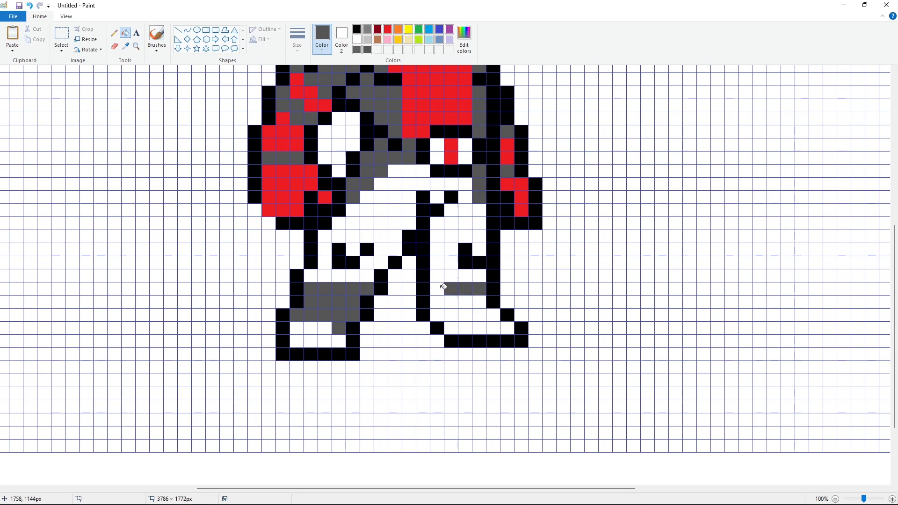
{"action": "left_click", "coordinate": [437, 288]}
{"action": "left_click", "coordinate": [438, 302]}
{"action": "left_click", "coordinate": [451, 302]}
{"action": "left_click", "coordinate": [465, 302]}
{"action": "left_click", "coordinate": [477, 299]}
{"action": "left_click", "coordinate": [480, 314]}
{"action": "left_click", "coordinate": [465, 315]}
{"action": "left_click", "coordinate": [465, 329]}
{"action": "left_click", "coordinate": [451, 314]}
{"action": "left_click", "coordinate": [437, 315]}
{"action": "left_click", "coordinate": [451, 328]}
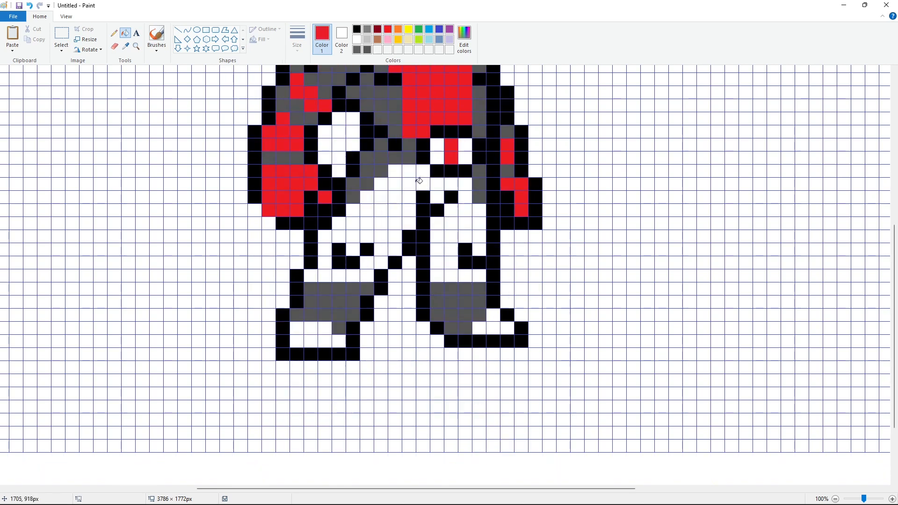
Step: Switch to red and fill the hips and upper leg area with red cells
{"action": "left_click", "coordinate": [395, 170]}
{"action": "left_click", "coordinate": [409, 170]}
{"action": "left_click", "coordinate": [424, 172]}
{"action": "left_click", "coordinate": [467, 185]}
{"action": "left_click", "coordinate": [452, 184]}
{"action": "left_click", "coordinate": [441, 184]}
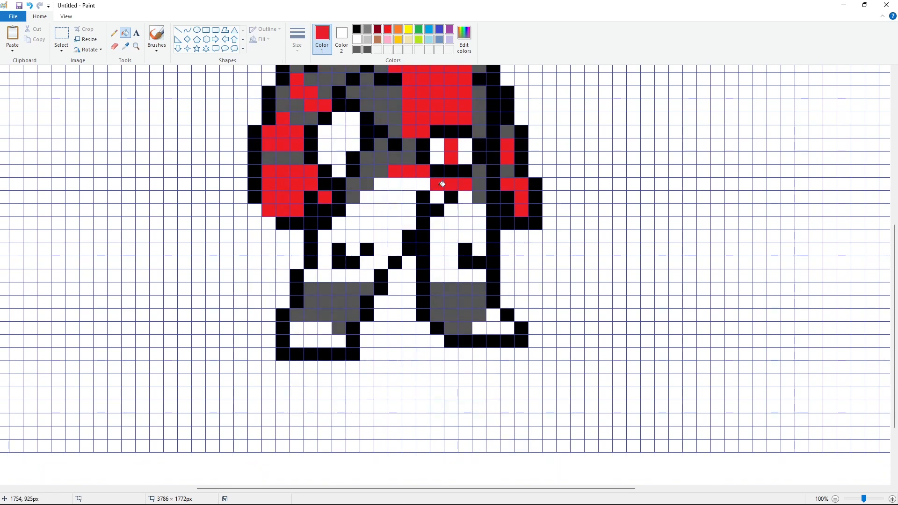
{"action": "left_click", "coordinate": [423, 184]}
{"action": "left_click", "coordinate": [410, 184]}
{"action": "left_click", "coordinate": [437, 197]}
{"action": "left_click", "coordinate": [465, 197]}
{"action": "left_click", "coordinate": [479, 211]}
{"action": "left_click", "coordinate": [465, 211]}
{"action": "left_click", "coordinate": [451, 210]}
{"action": "left_click", "coordinate": [409, 210]}
{"action": "left_click", "coordinate": [395, 211]}
{"action": "left_click", "coordinate": [381, 210]}
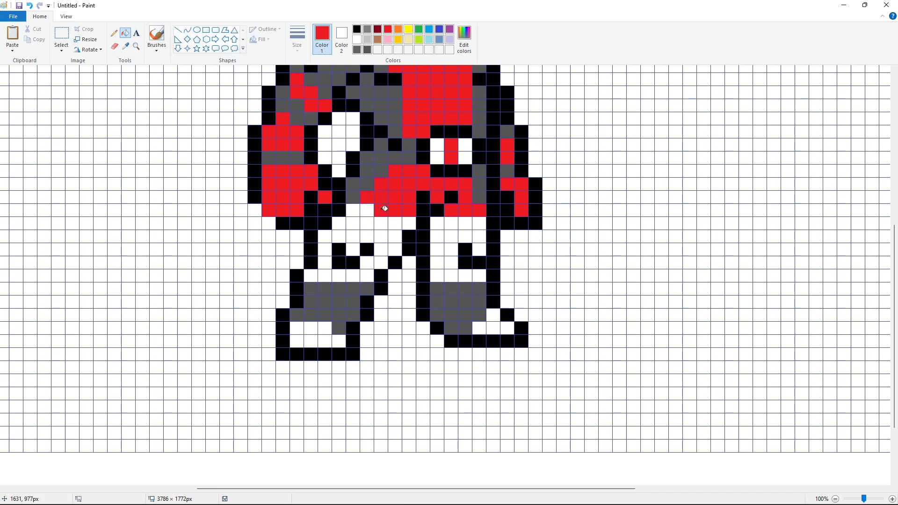
Step: Fill the remaining cells of both thighs down to the boots with red
{"action": "left_click", "coordinate": [437, 223]}
{"action": "left_click", "coordinate": [451, 223]}
{"action": "left_click", "coordinate": [466, 223]}
{"action": "left_click", "coordinate": [479, 223]}
{"action": "left_click", "coordinate": [479, 236]}
{"action": "left_click", "coordinate": [466, 237]}
{"action": "left_click", "coordinate": [451, 236]}
{"action": "left_click", "coordinate": [437, 236]}
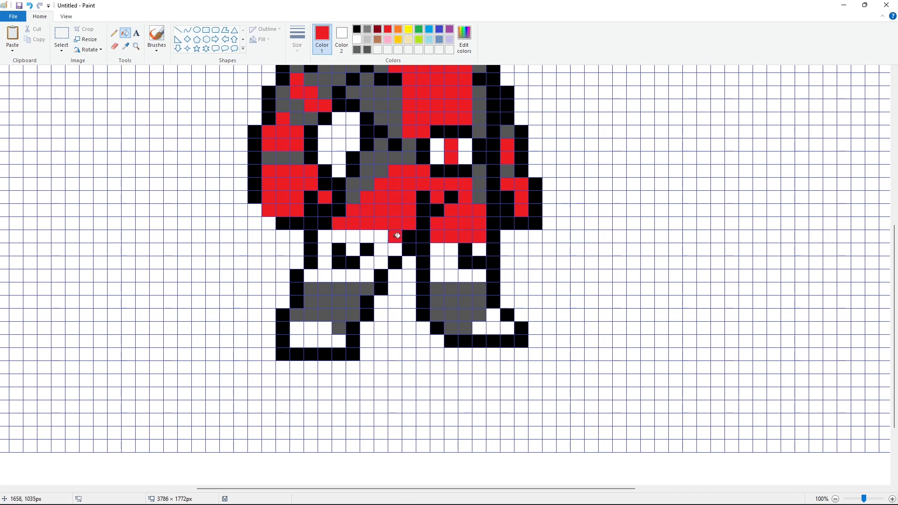
{"action": "left_click", "coordinate": [353, 250]}
{"action": "left_click", "coordinate": [381, 250]}
{"action": "left_click", "coordinate": [395, 250]}
{"action": "left_click", "coordinate": [437, 250]}
{"action": "left_click", "coordinate": [451, 249]}
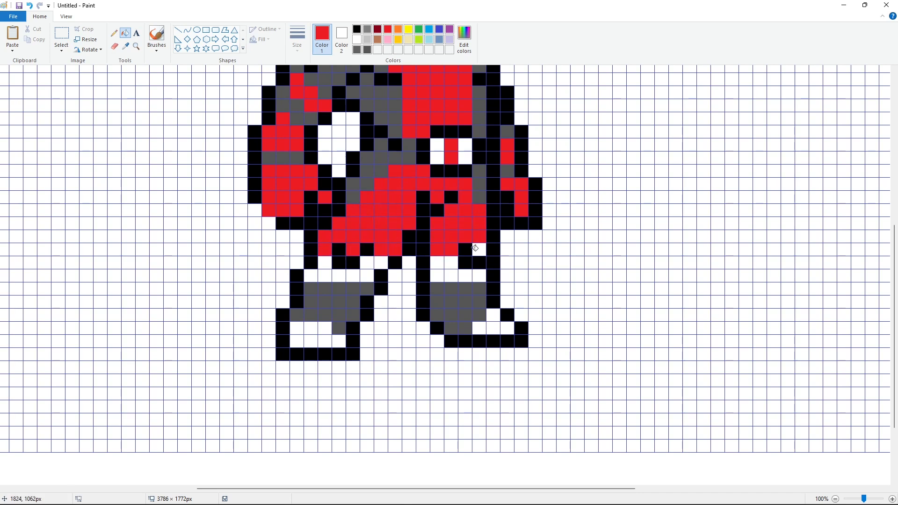
{"action": "left_click", "coordinate": [480, 249]}
{"action": "left_click", "coordinate": [451, 263]}
{"action": "left_click", "coordinate": [437, 263]}
{"action": "left_click", "coordinate": [311, 276]}
{"action": "left_click", "coordinate": [325, 276]}
{"action": "left_click", "coordinate": [339, 276]}
{"action": "left_click", "coordinate": [353, 276]}
{"action": "left_click", "coordinate": [367, 276]}
{"action": "left_click", "coordinate": [437, 276]}
{"action": "left_click", "coordinate": [451, 275]}
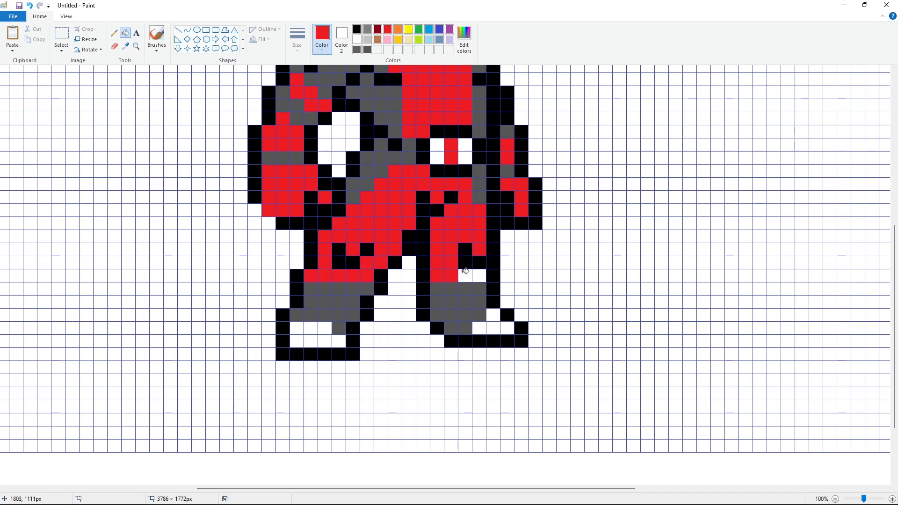
{"action": "left_click", "coordinate": [465, 276]}
Step: Color the bottom cells of the left foot red
{"action": "left_click", "coordinate": [325, 328]}
{"action": "left_click", "coordinate": [311, 328]}
{"action": "left_click", "coordinate": [297, 329]}
{"action": "left_click", "coordinate": [297, 341]}
{"action": "left_click", "coordinate": [311, 341]}
{"action": "left_click", "coordinate": [325, 341]}
{"action": "left_click", "coordinate": [339, 341]}
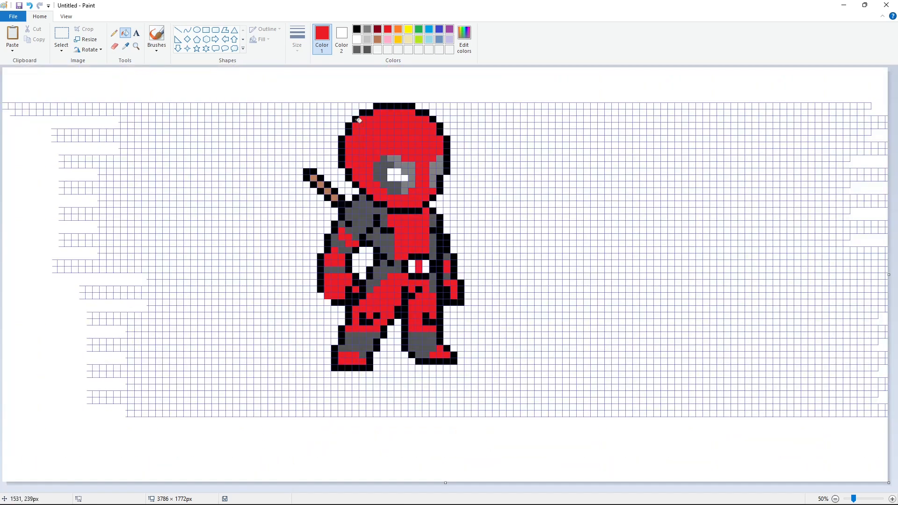
Step: Zoom out, select the whole figure and move it to the center of the canvas
{"action": "left_click", "coordinate": [61, 35]}
{"action": "left_click_drag", "start_coordinate": [251, 77], "coordinate": [549, 395]}
{"action": "left_click", "coordinate": [206, 29]}
{"action": "left_click", "coordinate": [260, 39]}
{"action": "left_click", "coordinate": [266, 60]}
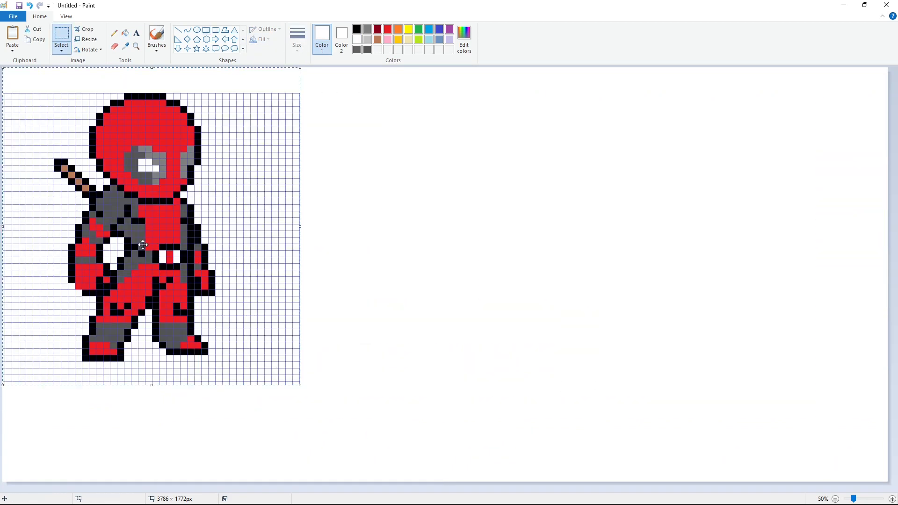
{"action": "left_click_drag", "start_coordinate": [137, 227], "coordinate": [429, 240]}
{"action": "left_click_drag", "start_coordinate": [590, 386], "coordinate": [666, 475]}
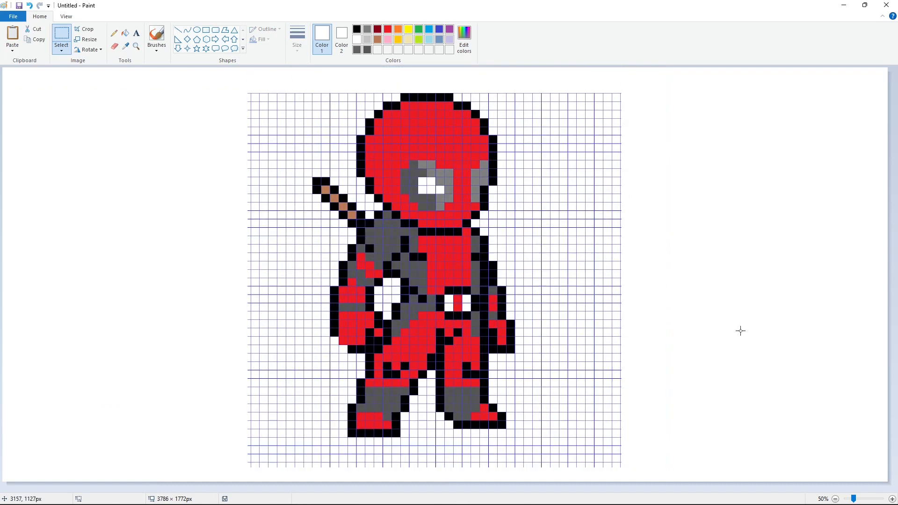
Step: Try filling the background around the drawing with blue using the fill tool
{"action": "left_click", "coordinate": [125, 32]}
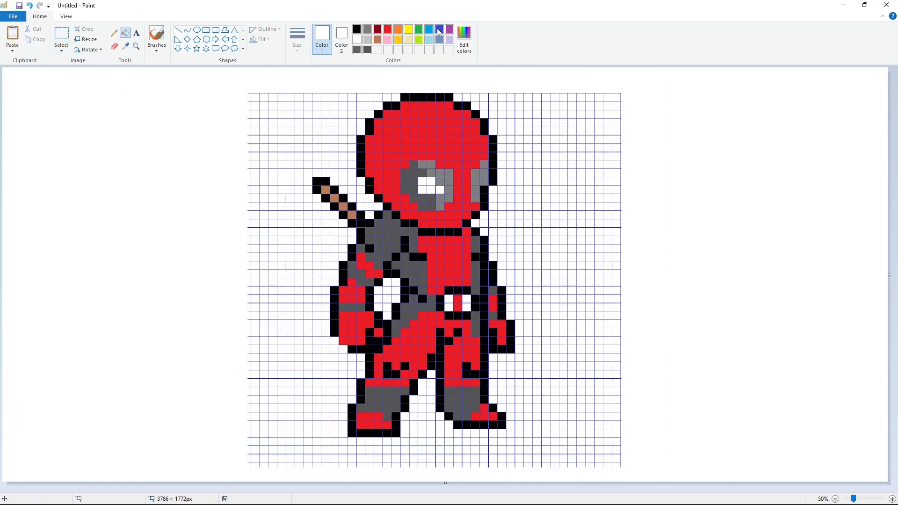
{"action": "left_click", "coordinate": [439, 29]}
{"action": "left_click", "coordinate": [186, 161]}
Step: Refill the background around the drawing with white
{"action": "left_click", "coordinate": [357, 39]}
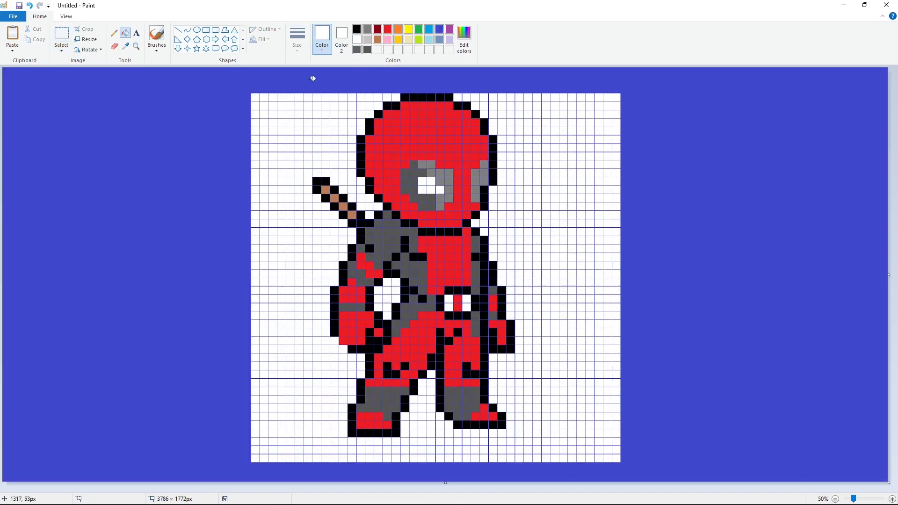
{"action": "left_click", "coordinate": [303, 81]}
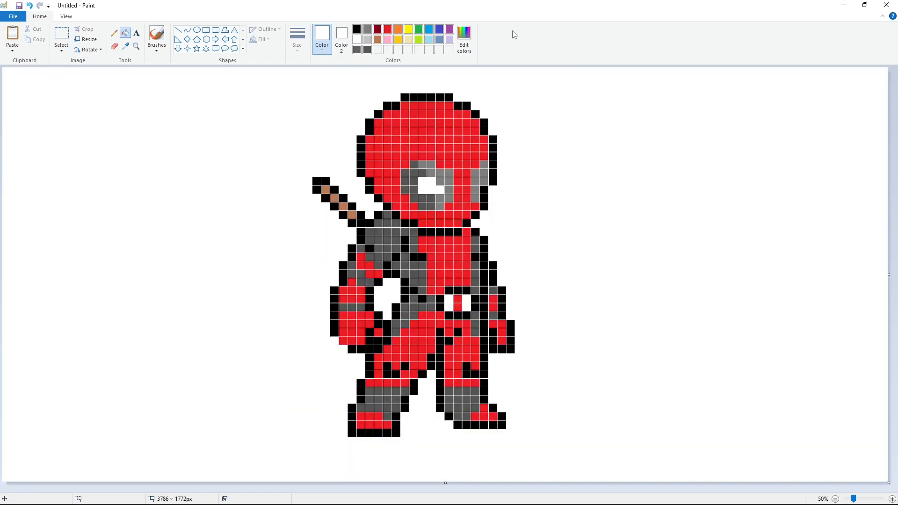